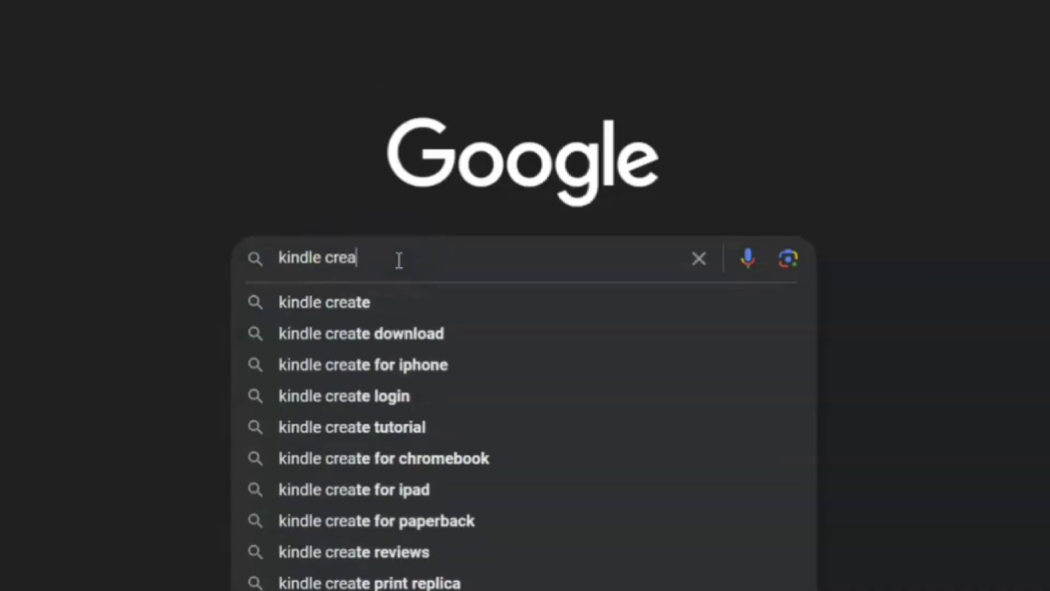
- Search Google for 'kindle create' and bring up the results
text(te)
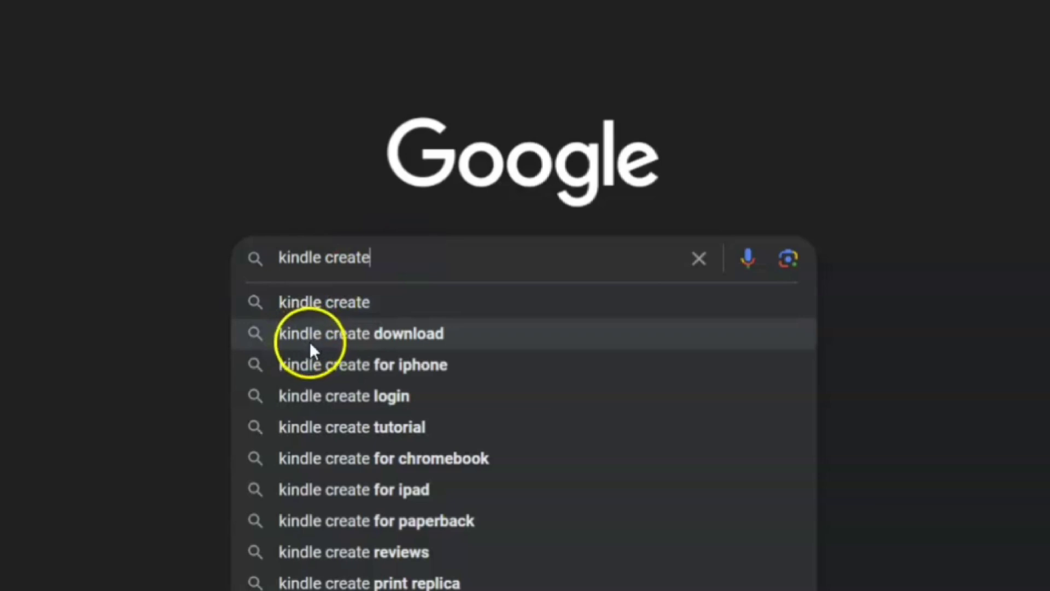
click(417, 345)
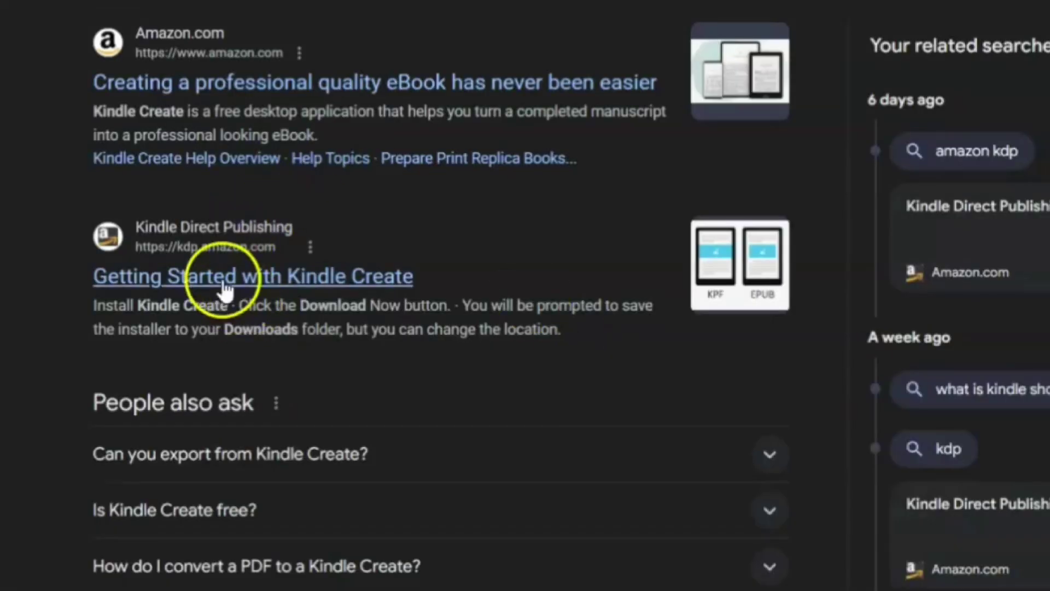
- Open the KDP 'Getting Started with Kindle Create' guide and scroll down toward its Download section
click(306, 281)
scroll(623, 305, down, 1)
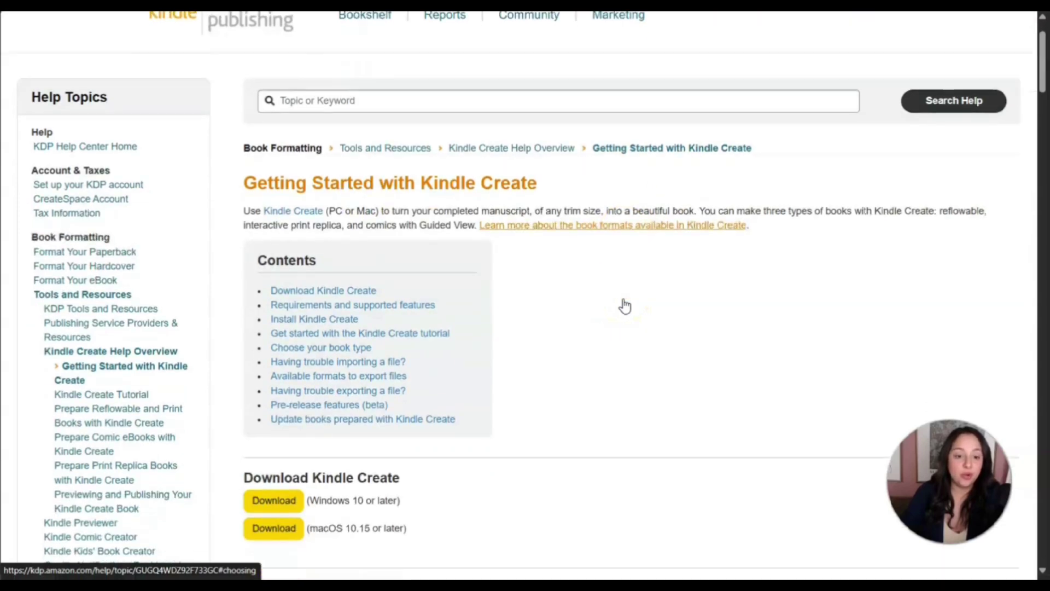
scroll(624, 305, down, 3)
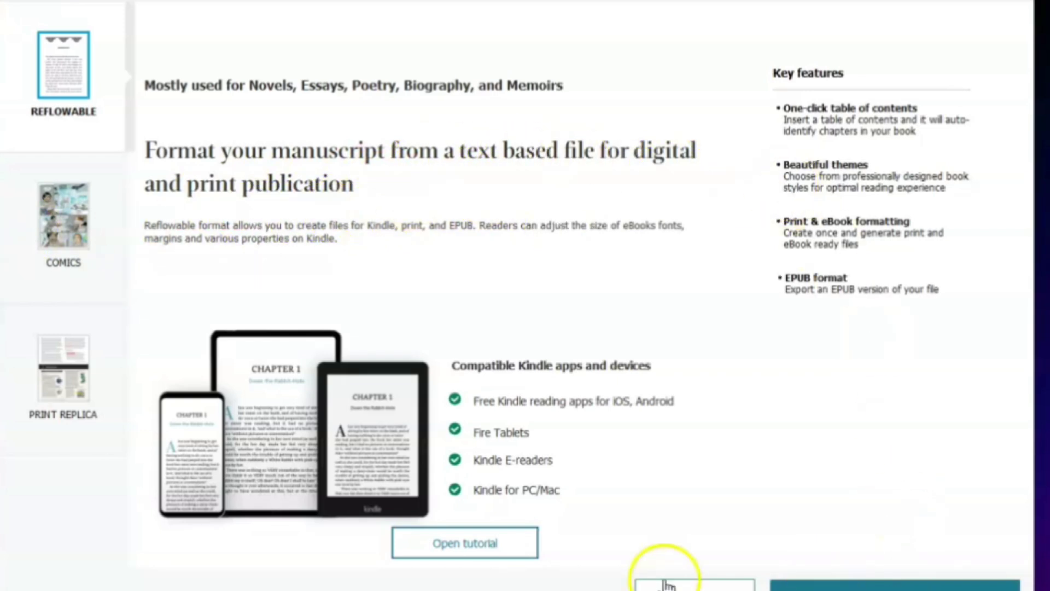
- Continue with the Reflowable book type to reach the Import from file dialog
click(897, 572)
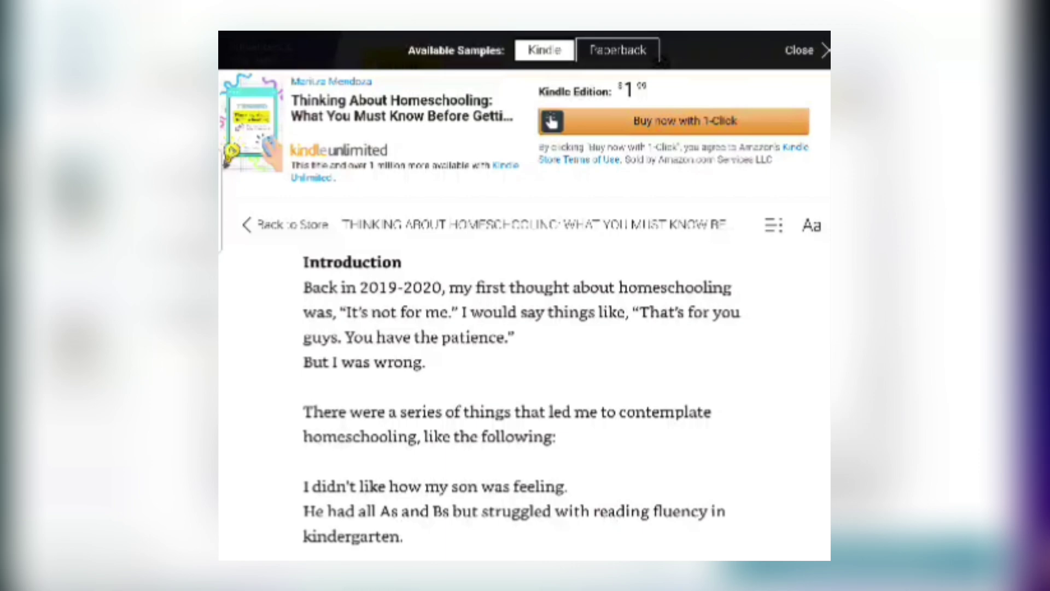
- Scroll through the 'Thinking About Homeschooling' Look Inside sample down to its chapter heading
scroll(526, 399, down, 5)
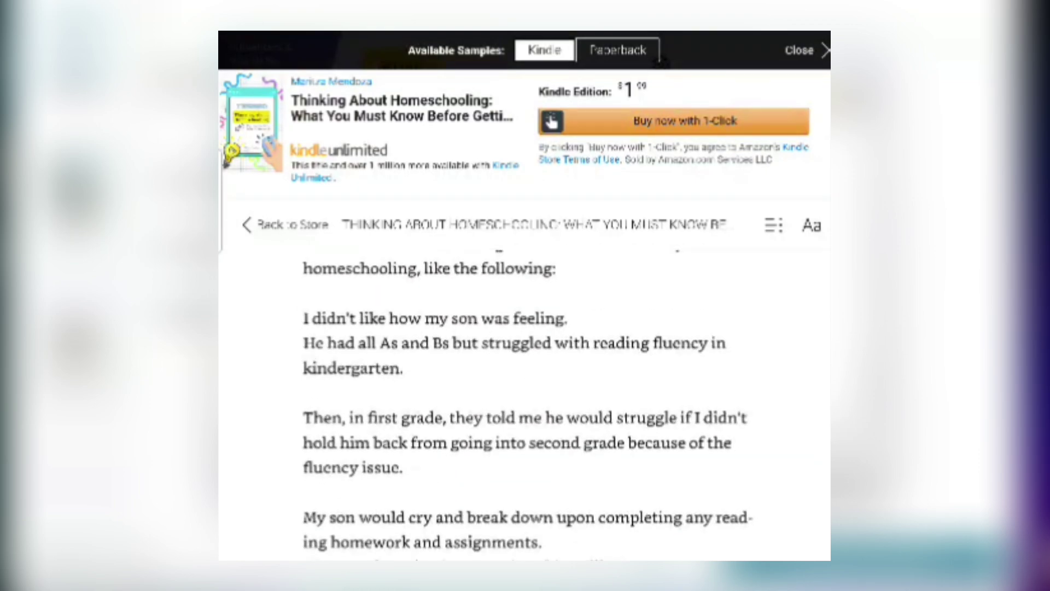
scroll(525, 405, down, 15)
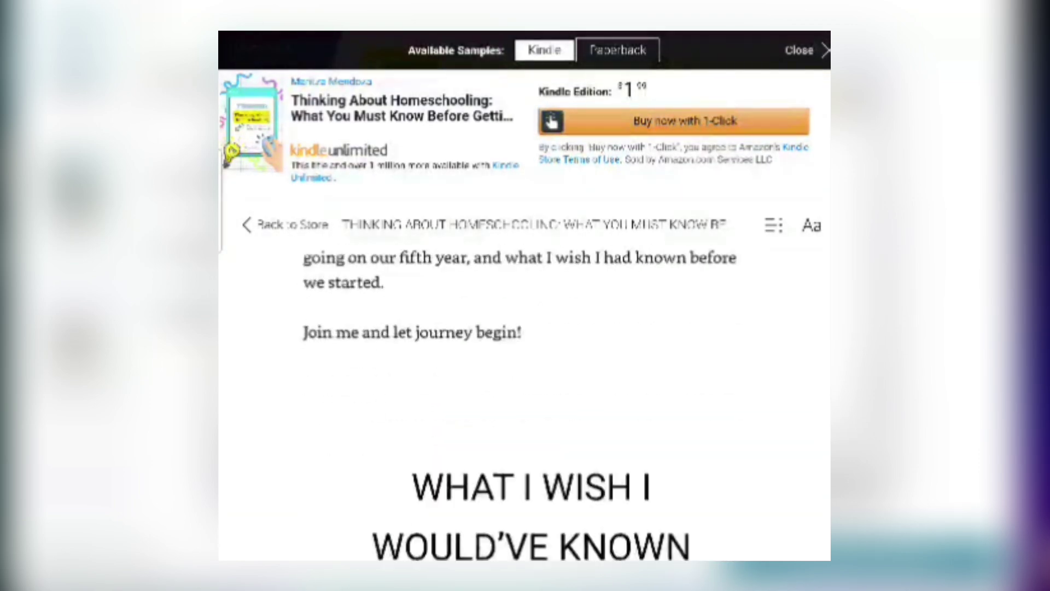
scroll(525, 399, down, 10)
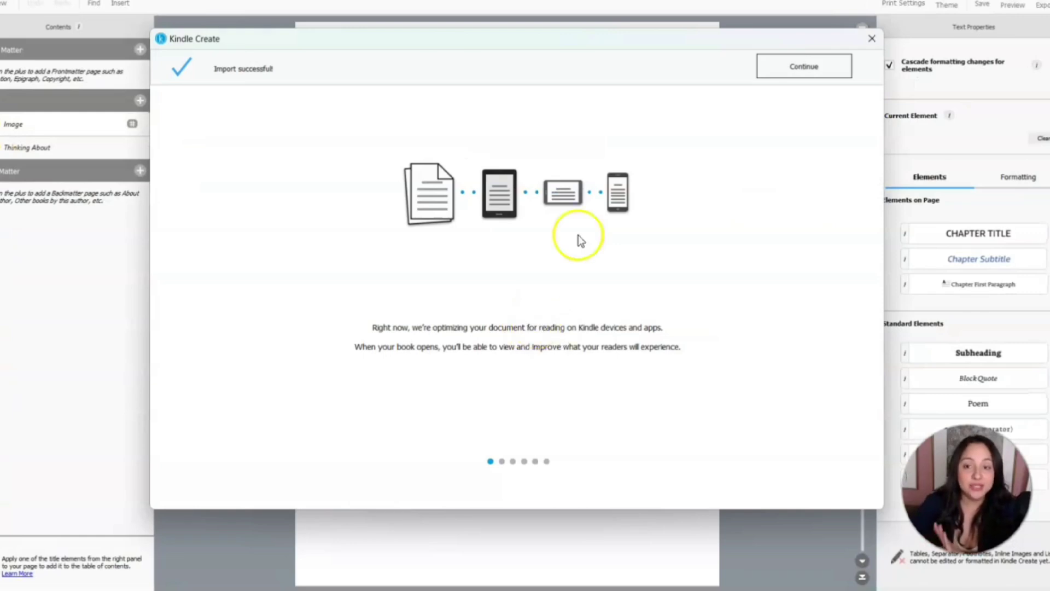
- Confirm the successful import and get past the Automatic Chapter Titles prompt
click(804, 66)
click(804, 476)
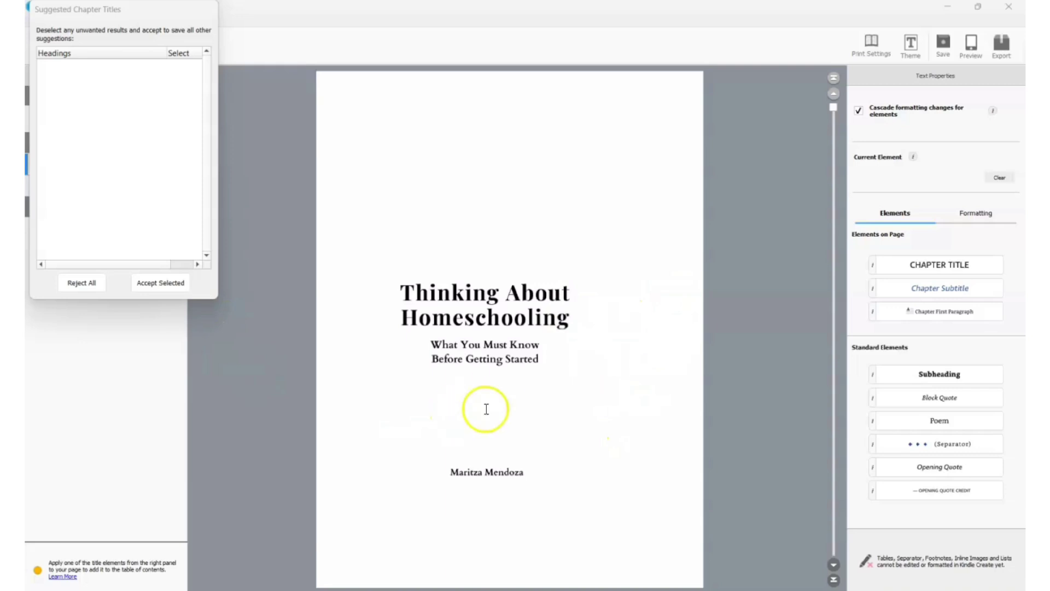
- Scroll through the imported manuscript, return to the top, and drag the Suggested Chapter Titles dialog off the Contents panel
scroll(544, 363, down, 5)
scroll(541, 374, up, 5)
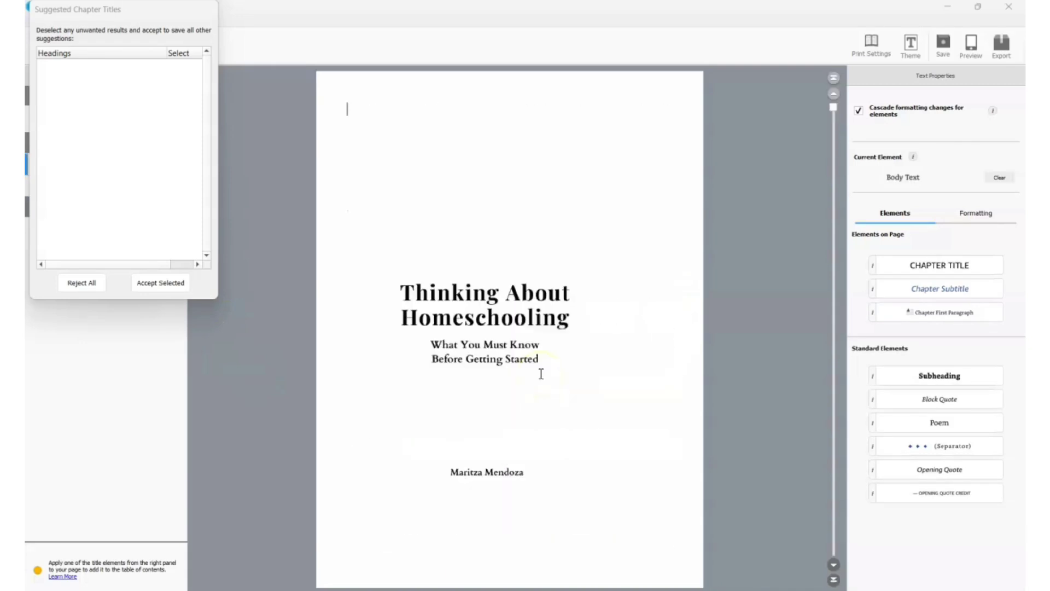
scroll(542, 374, down, 3)
scroll(542, 374, down, 5)
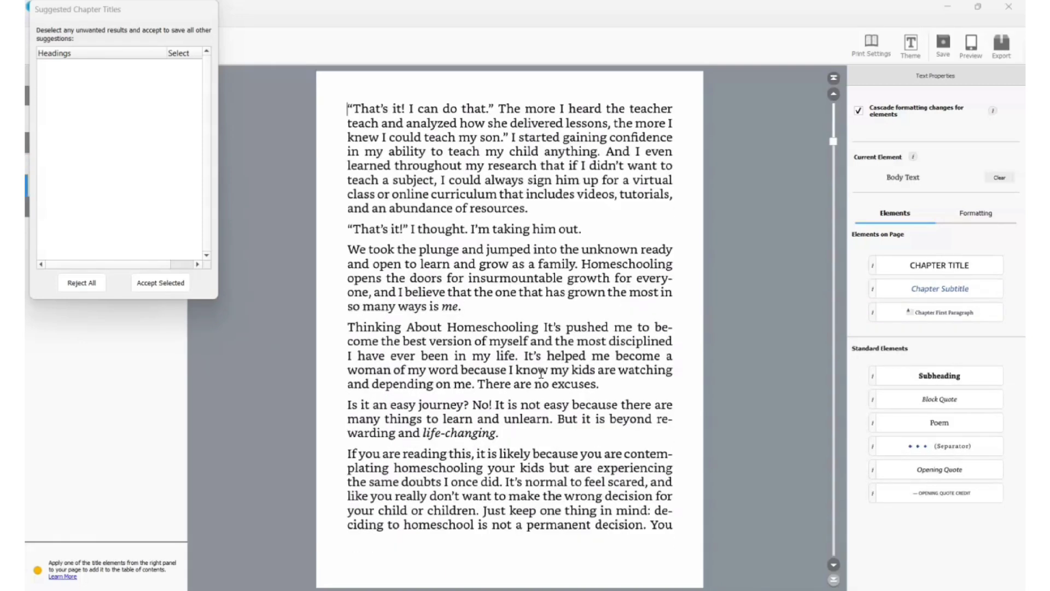
scroll(539, 374, down, 7)
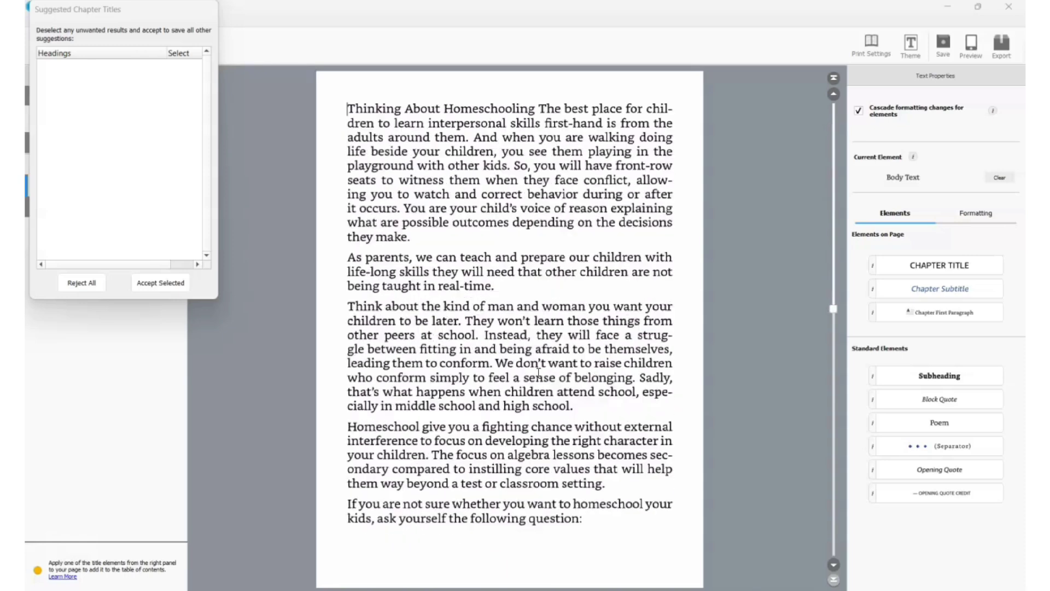
scroll(537, 378, down, 7)
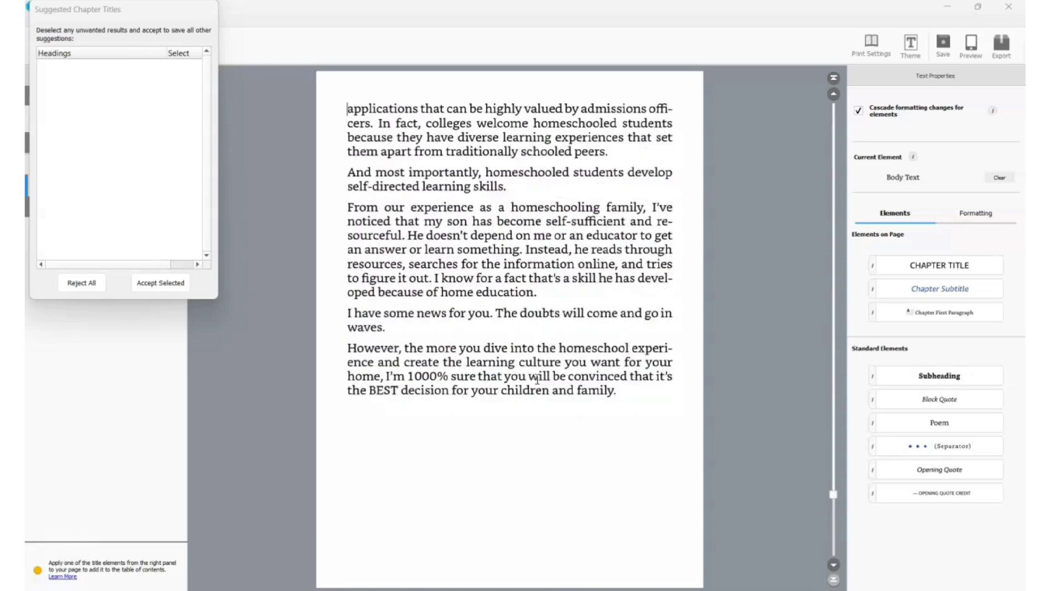
scroll(537, 378, down, 2)
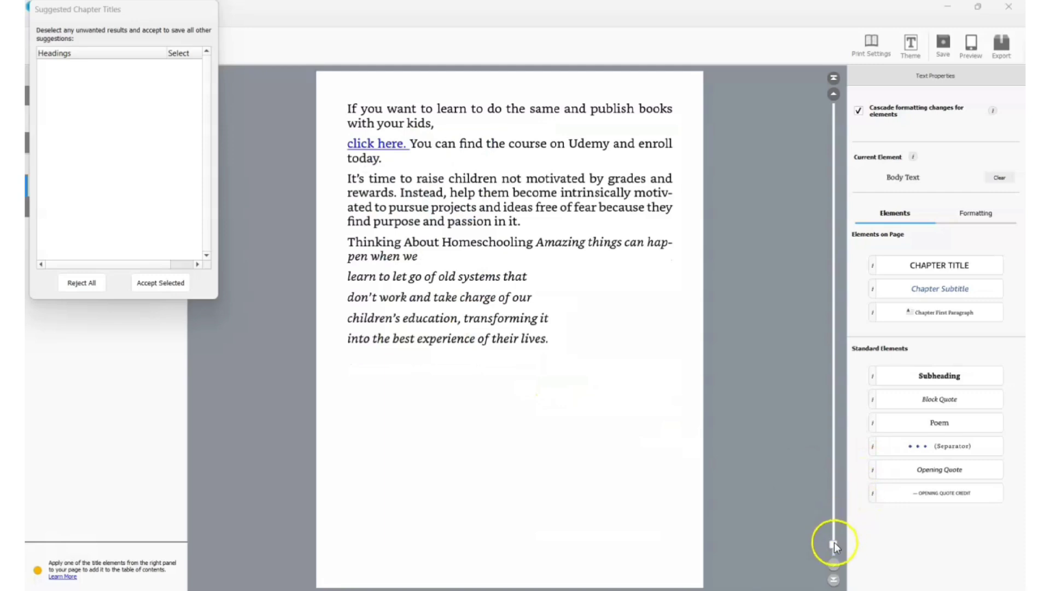
drag(835, 542, 833, 110)
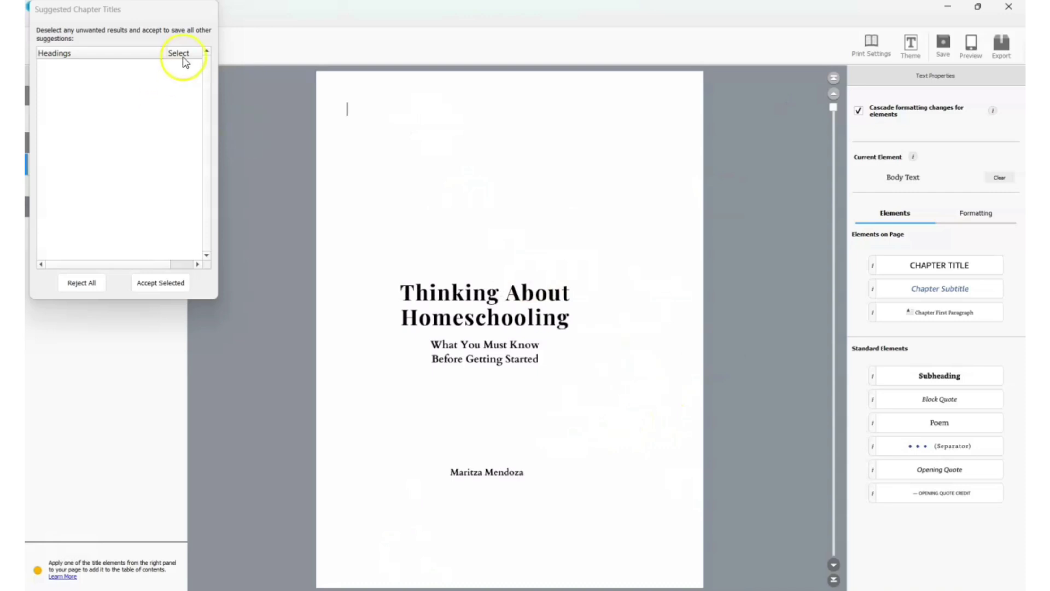
drag(130, 10, 275, 143)
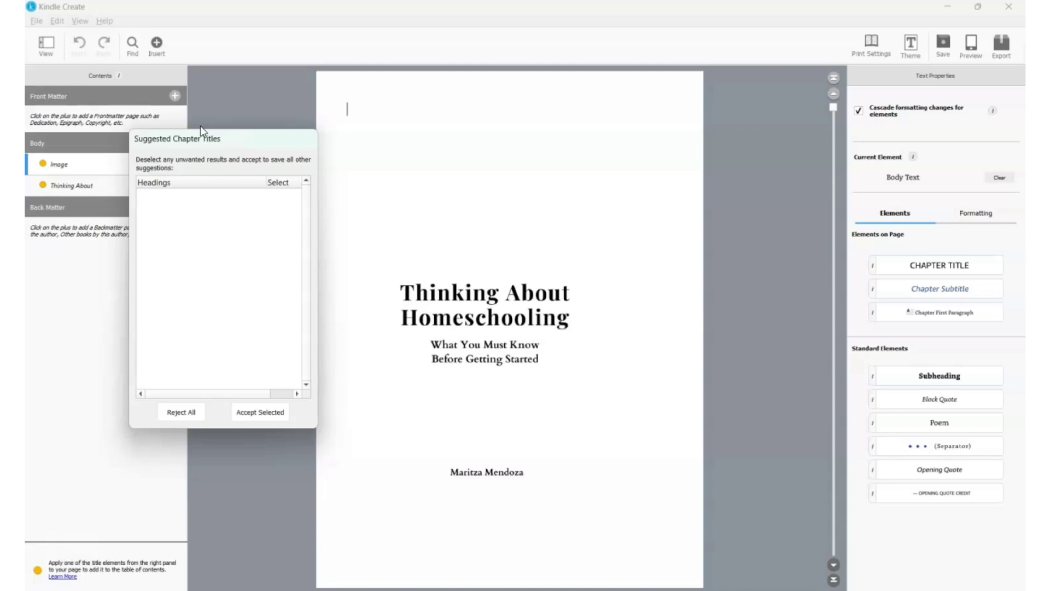
- Reject all the suggested chapter titles
click(178, 412)
drag(243, 148, 283, 104)
click(224, 368)
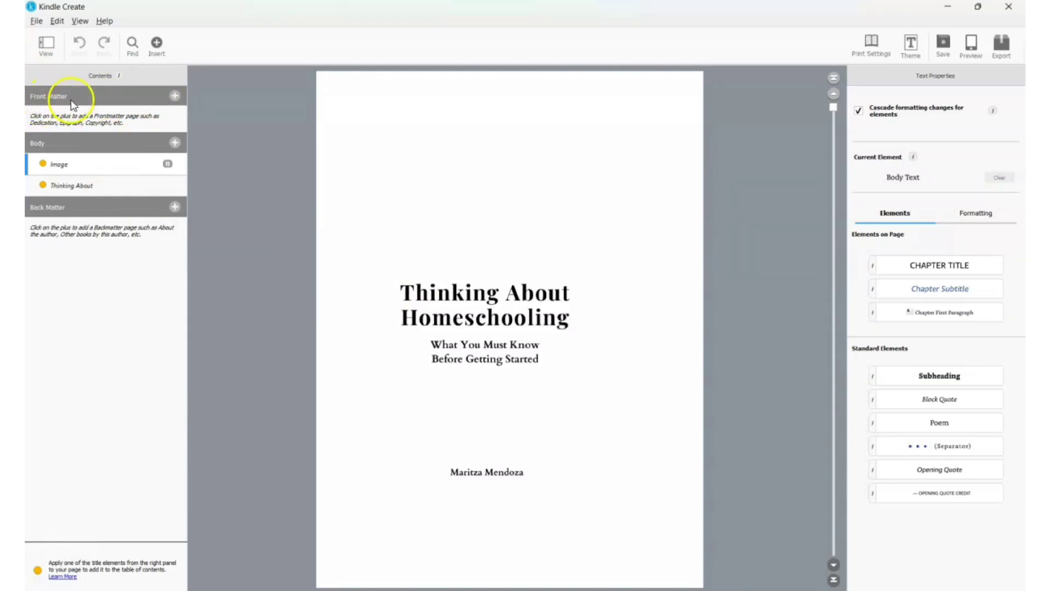
- Open a Front Matter Title Page form, look over its Book Title, Subtitle and Author fields, then cancel it
click(176, 97)
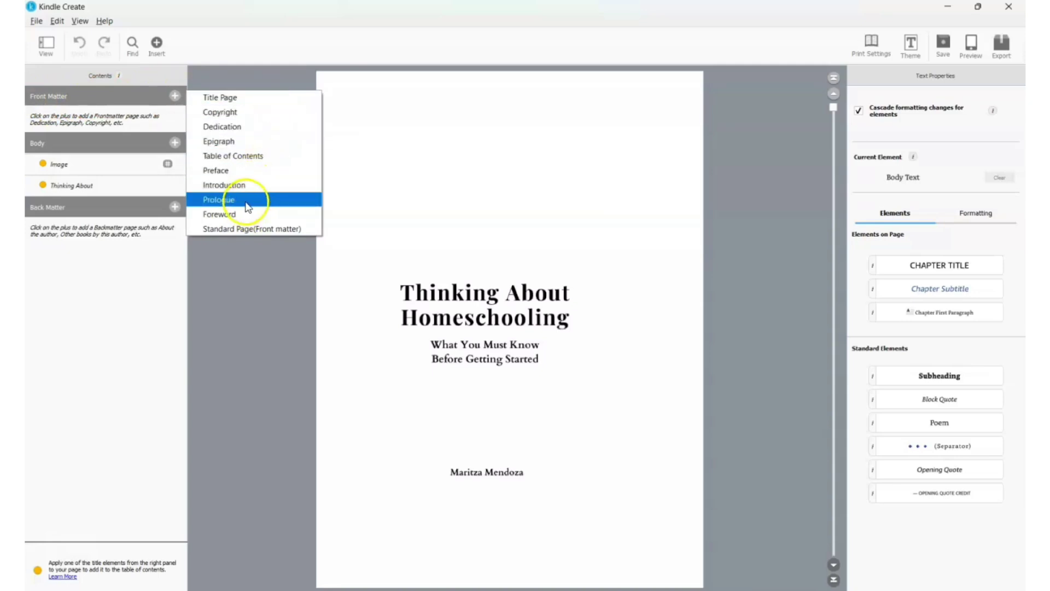
click(243, 97)
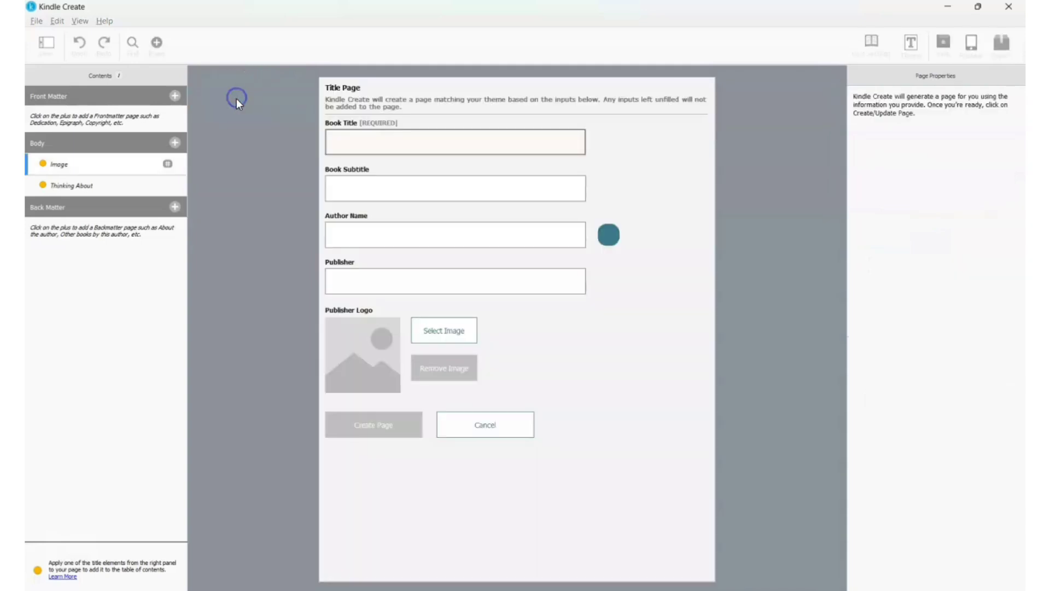
click(363, 141)
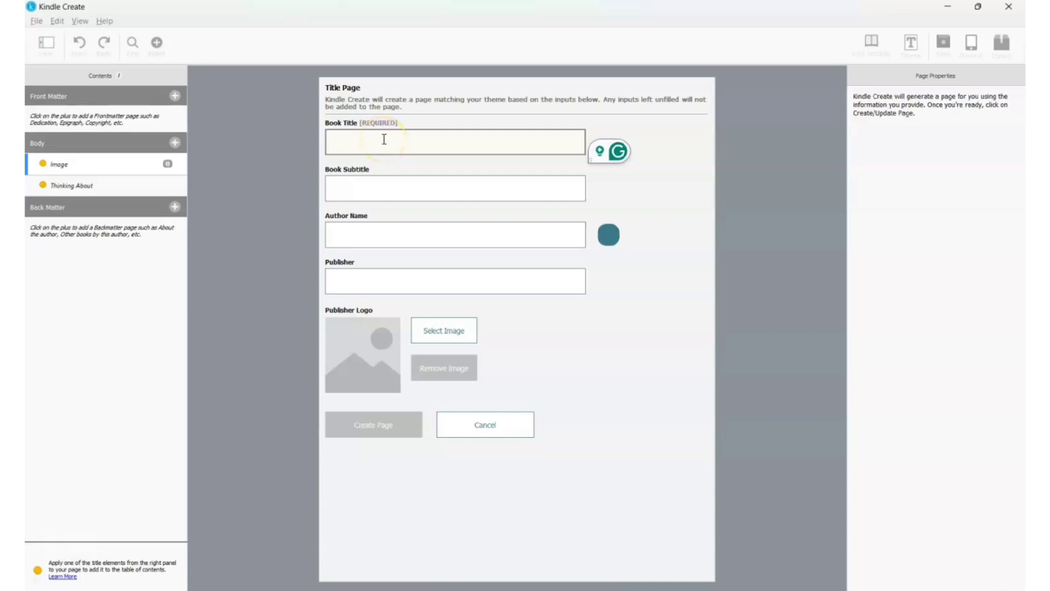
click(387, 147)
click(364, 180)
click(412, 235)
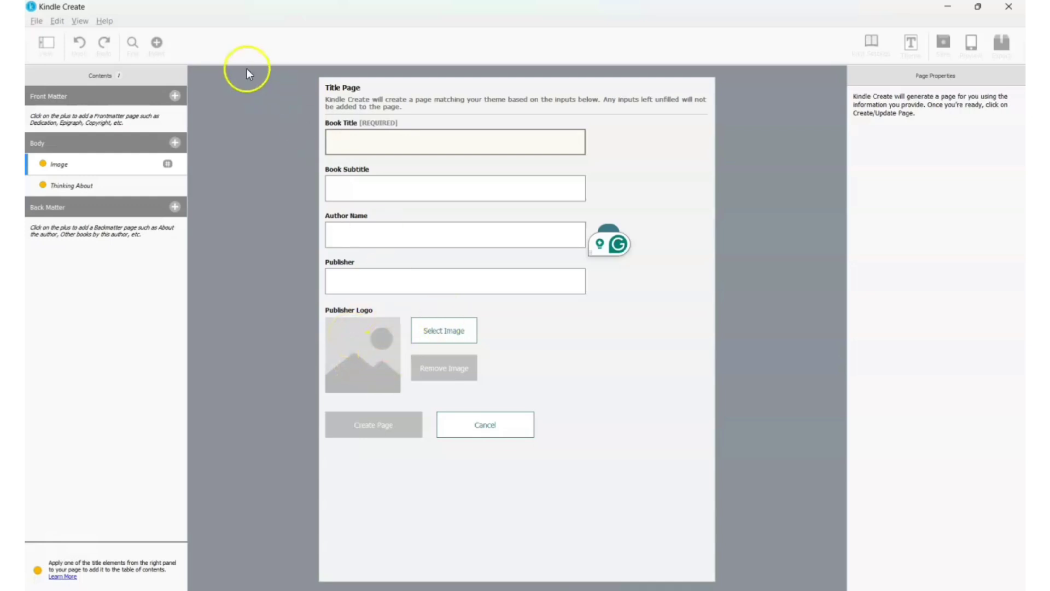
click(499, 428)
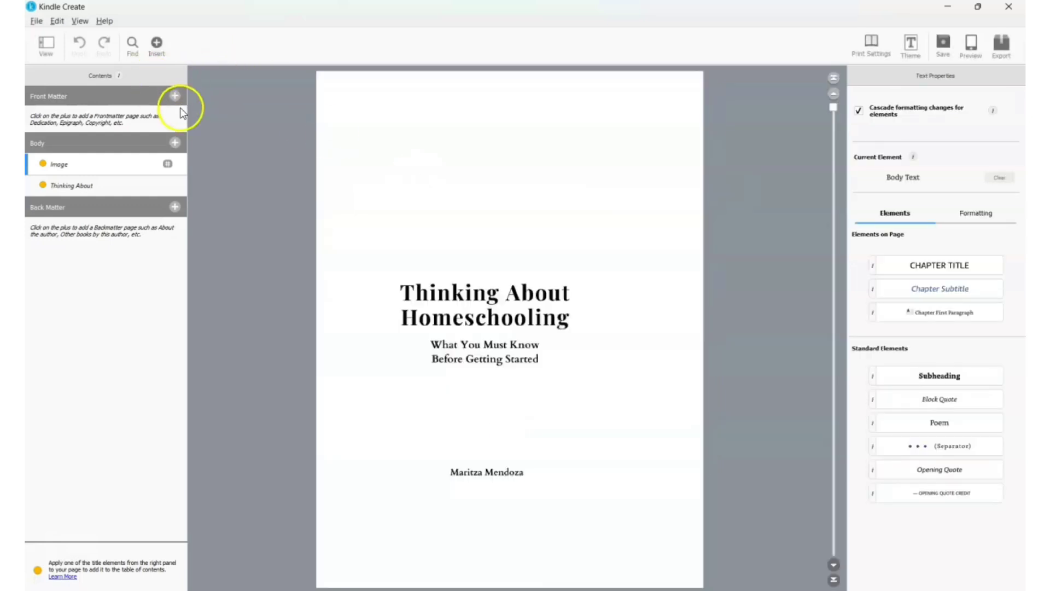
- Create a Dedication page reading 'This book is dedicated to all the families that want to homeschool their children.'
click(175, 96)
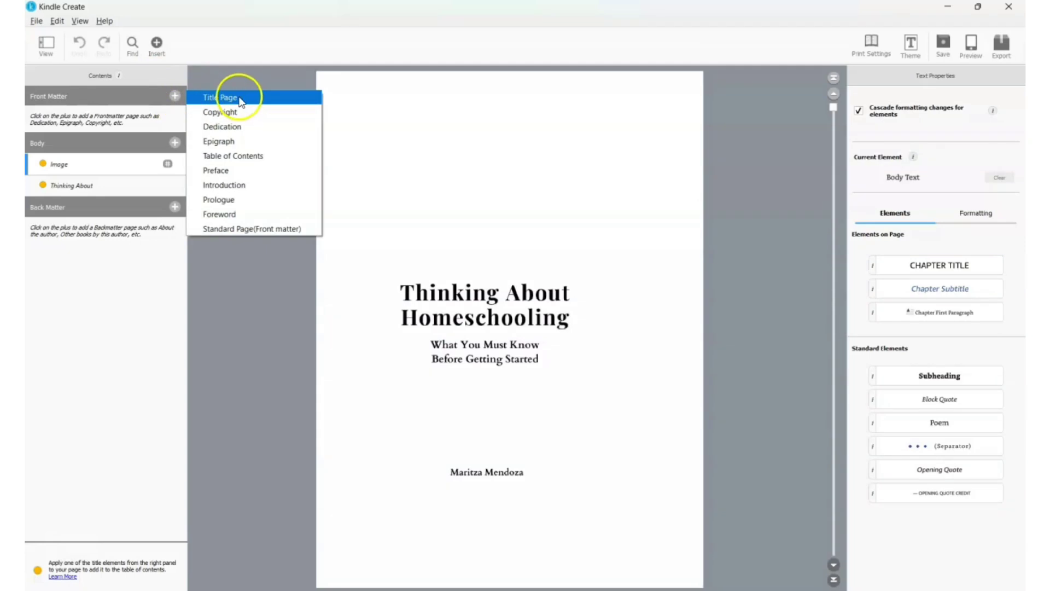
click(242, 127)
click(371, 147)
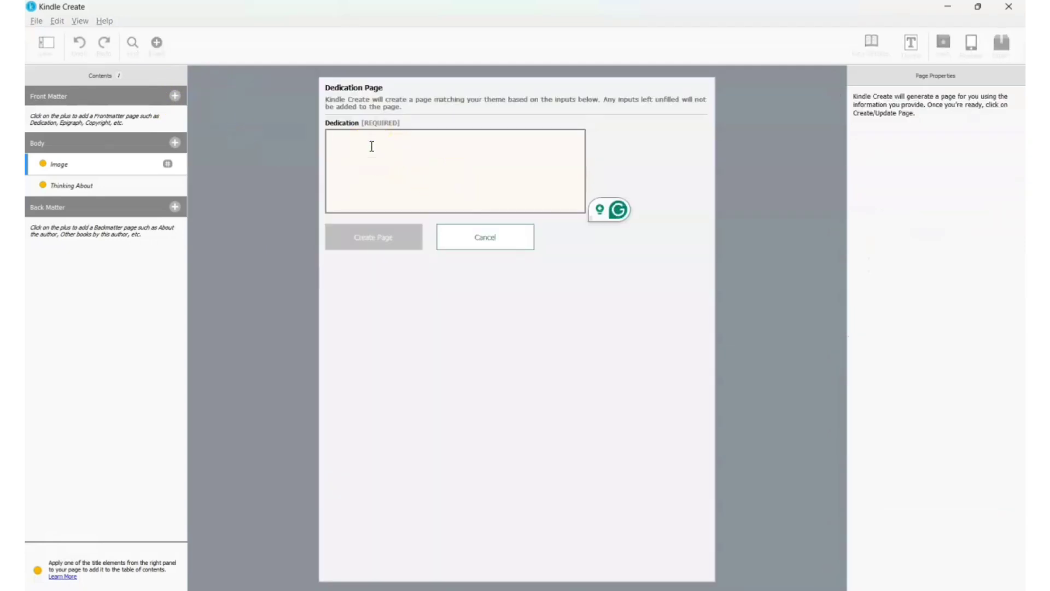
text(T)
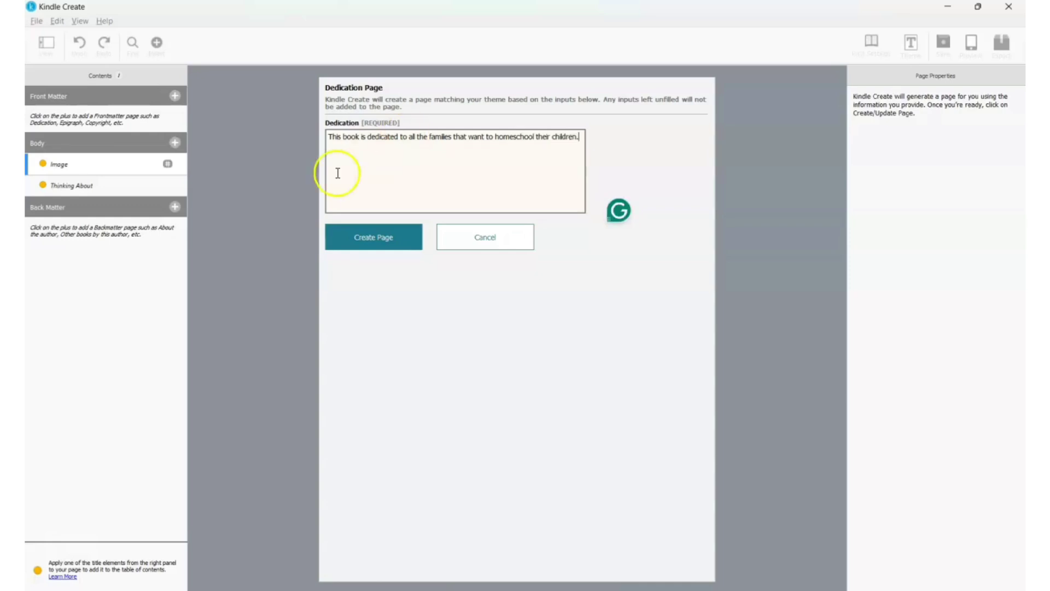
click(381, 245)
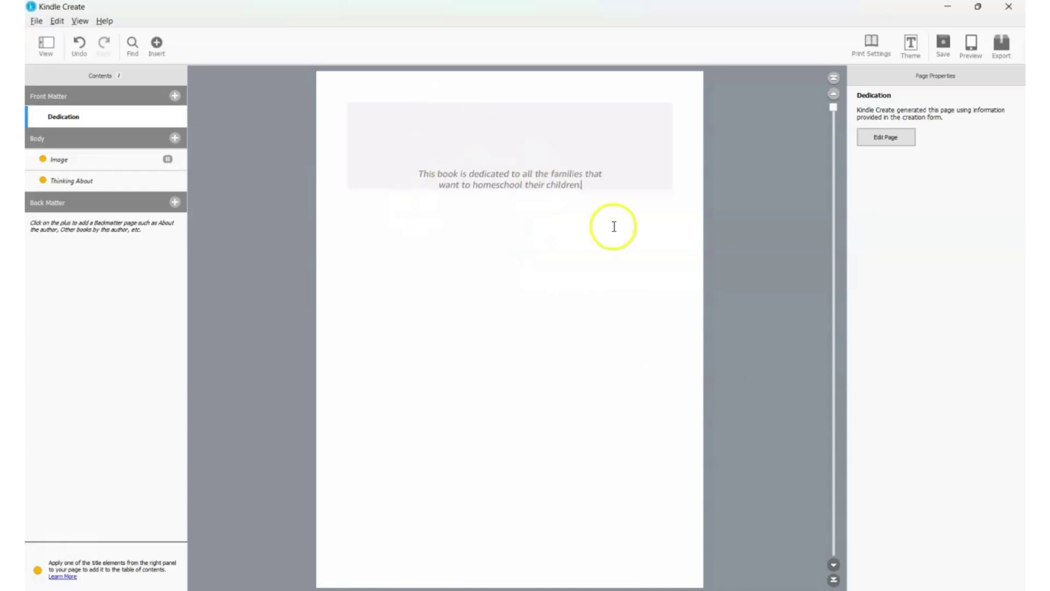
scroll(702, 426, up, 10)
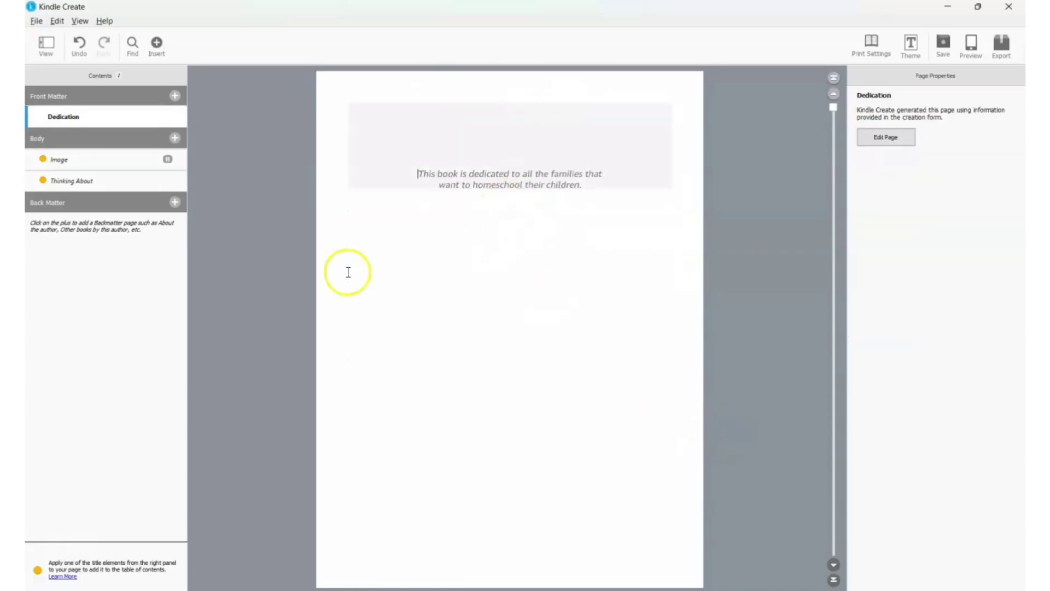
- Create a Title Page with title 'Homeschool', subtitle 'Get Started' and the author's initials
click(175, 98)
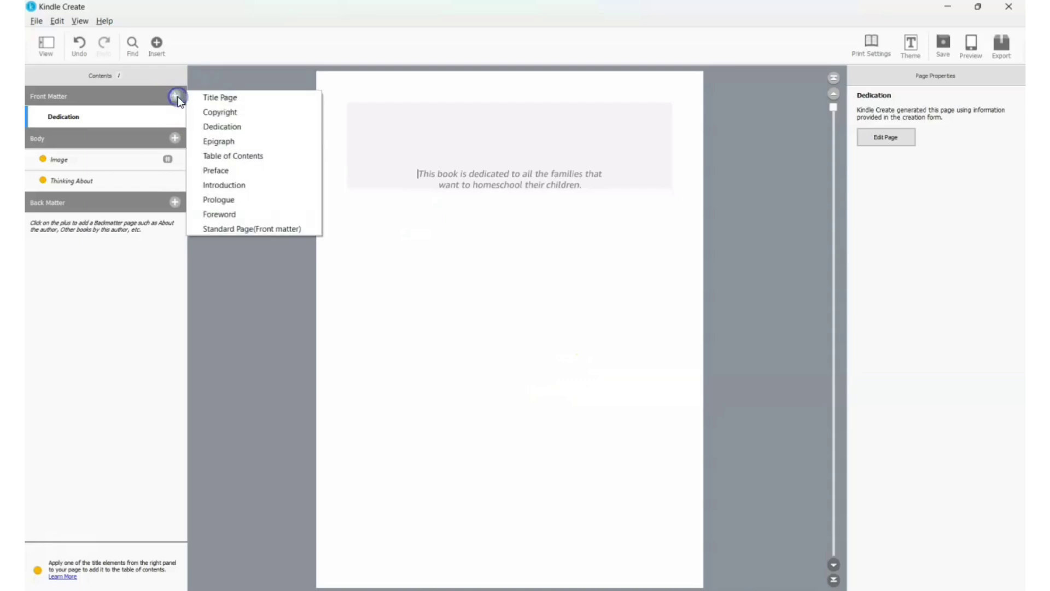
click(240, 98)
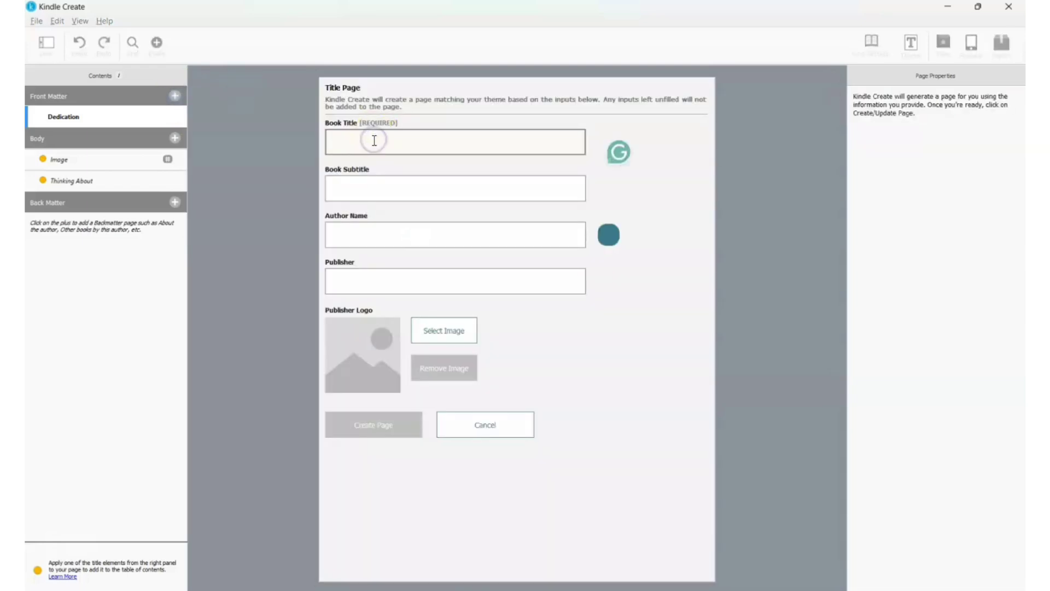
text(Homeschool)
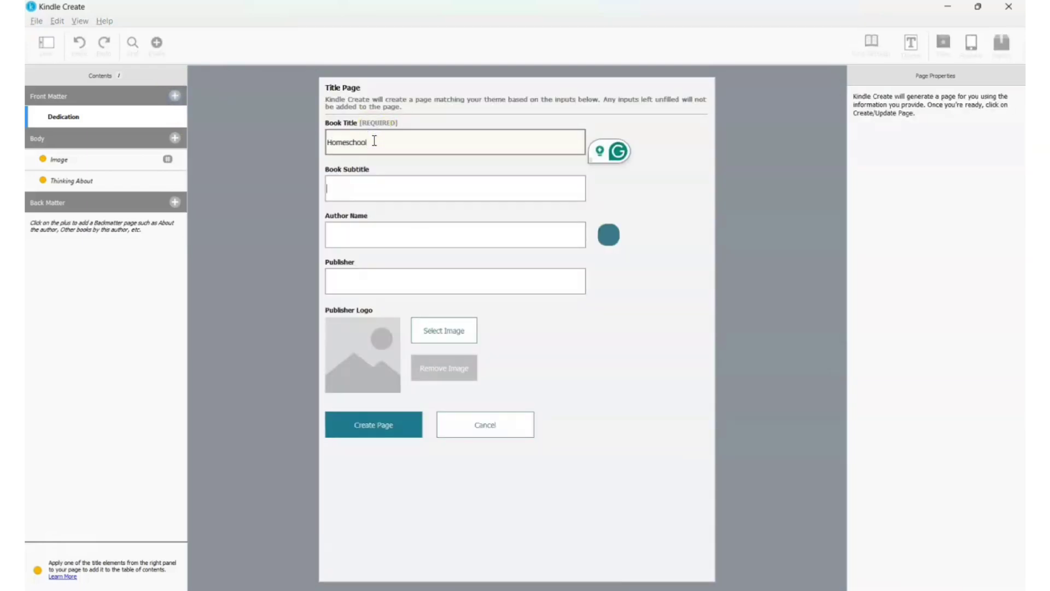
text(Get)
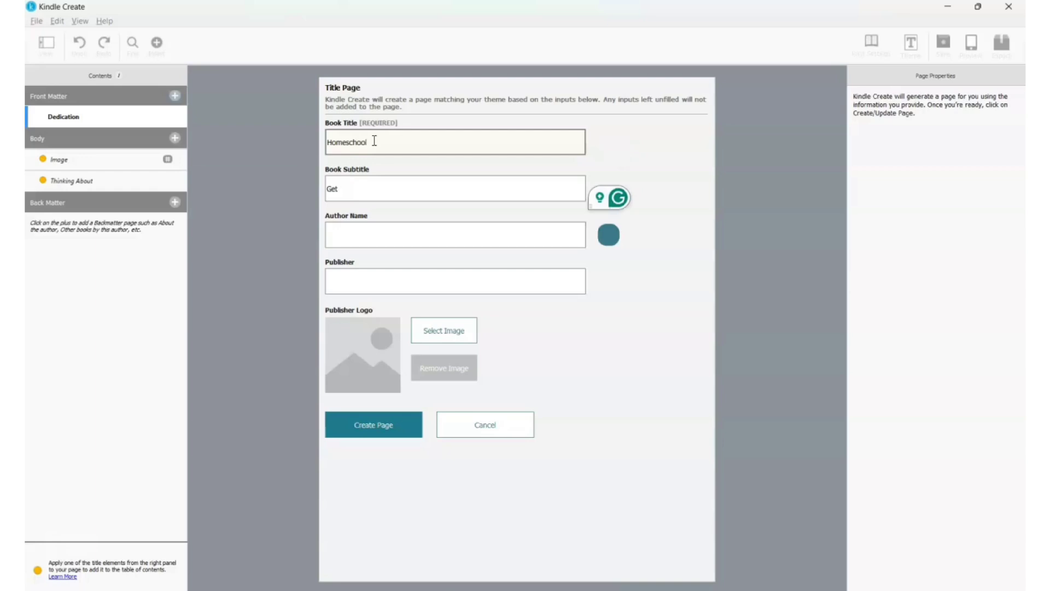
text( Started)
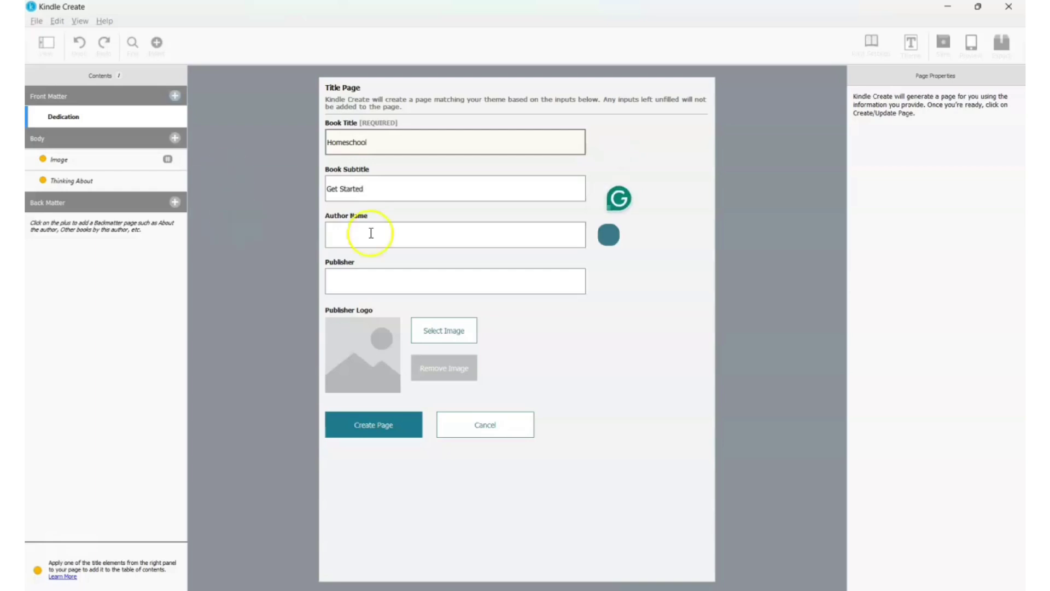
click(451, 243)
text(MM)
click(444, 246)
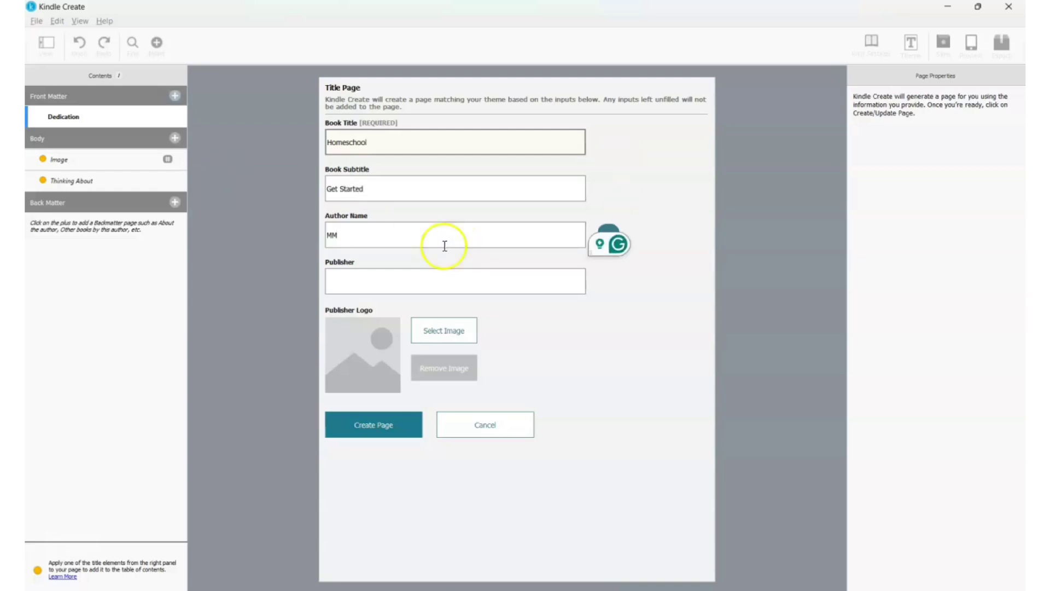
click(387, 440)
- Switch between the new Title Page and Dedication page to check them
click(64, 111)
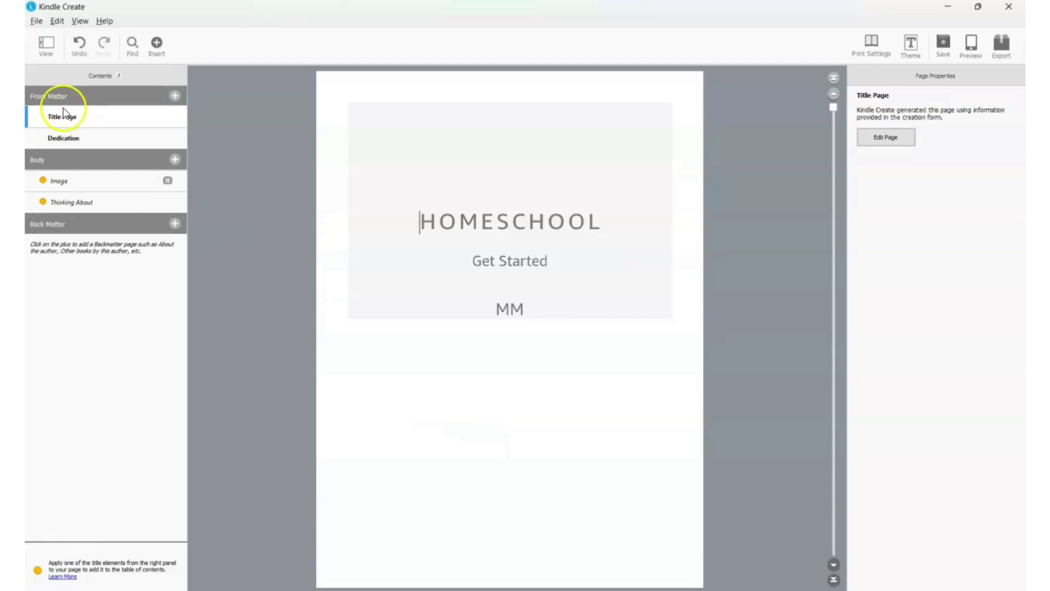
click(32, 105)
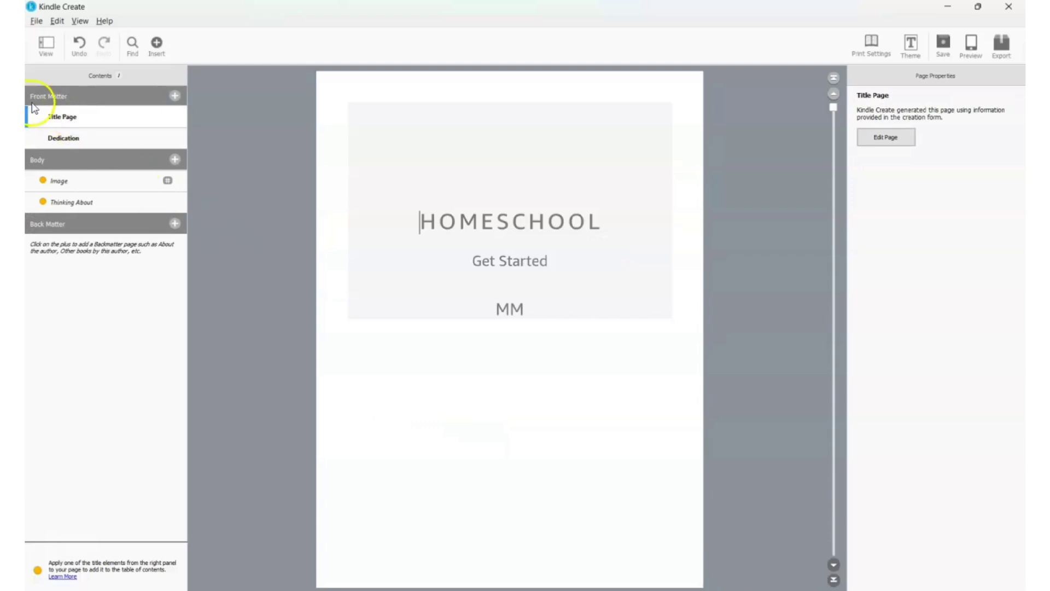
click(90, 141)
click(80, 119)
click(70, 143)
click(77, 117)
click(74, 140)
click(81, 117)
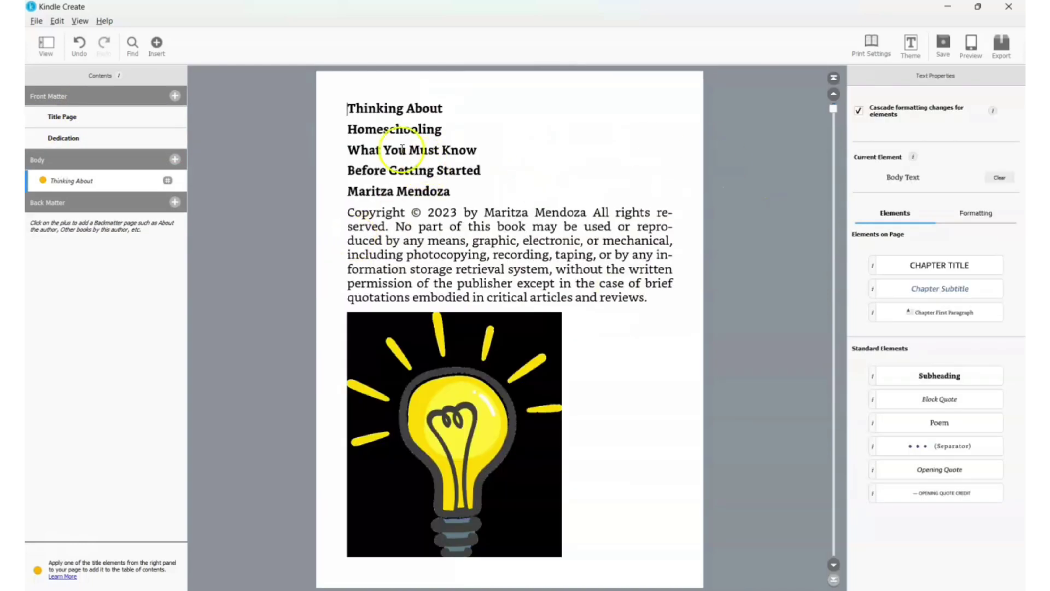
- Select the whole copyright paragraph on the opening page and delete it
click(347, 213)
double_click(347, 214)
click(347, 213)
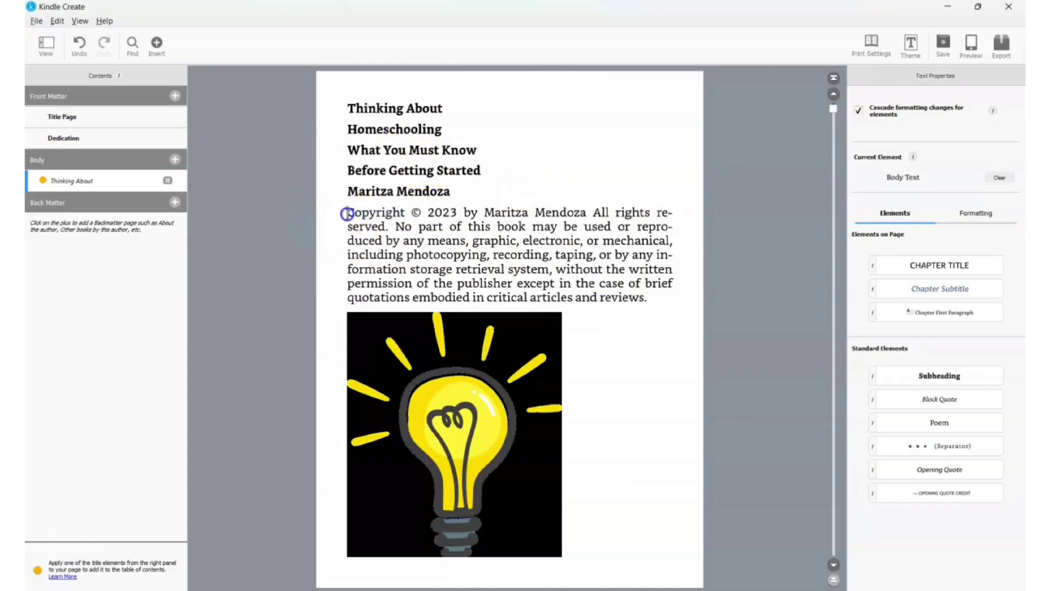
drag(347, 213, 653, 296)
click(654, 296)
double_click(656, 299)
click(659, 298)
drag(650, 299, 352, 217)
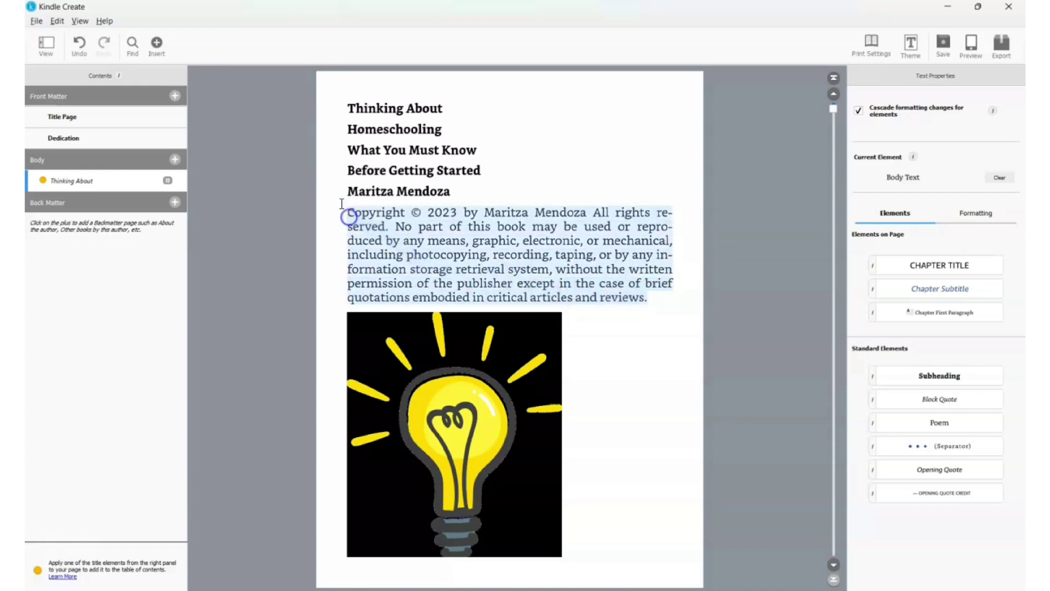
key(BackSpace)
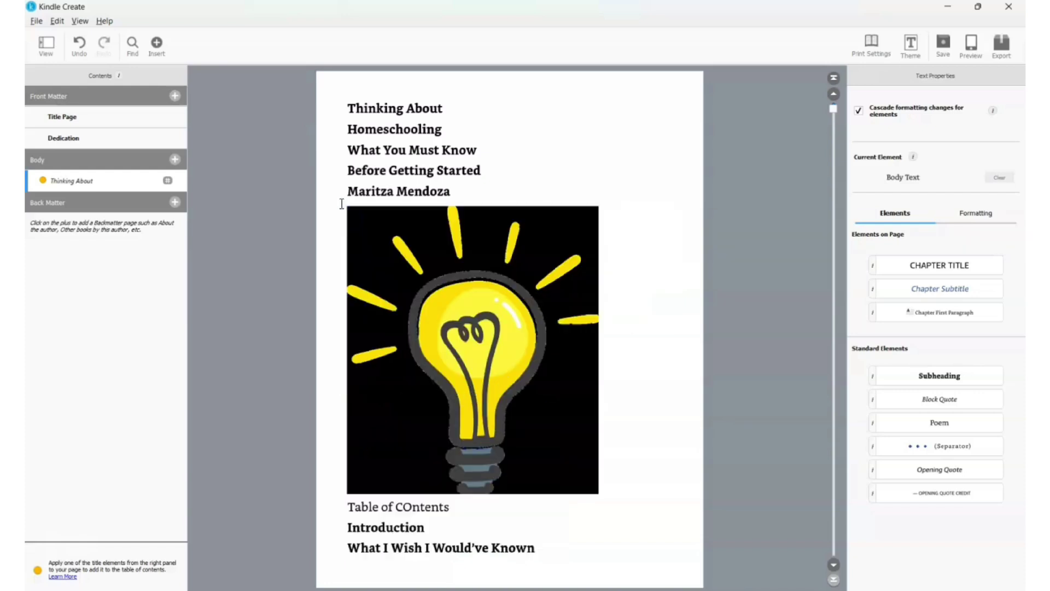
- Create a Copyright front-matter page with the author as owner and 2024 as the year
click(174, 96)
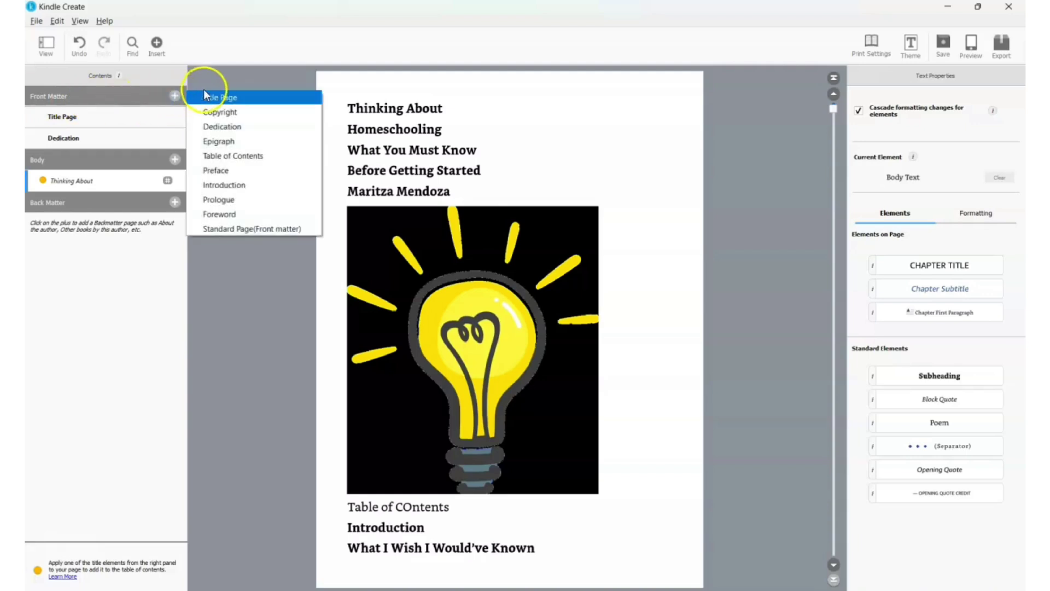
click(227, 111)
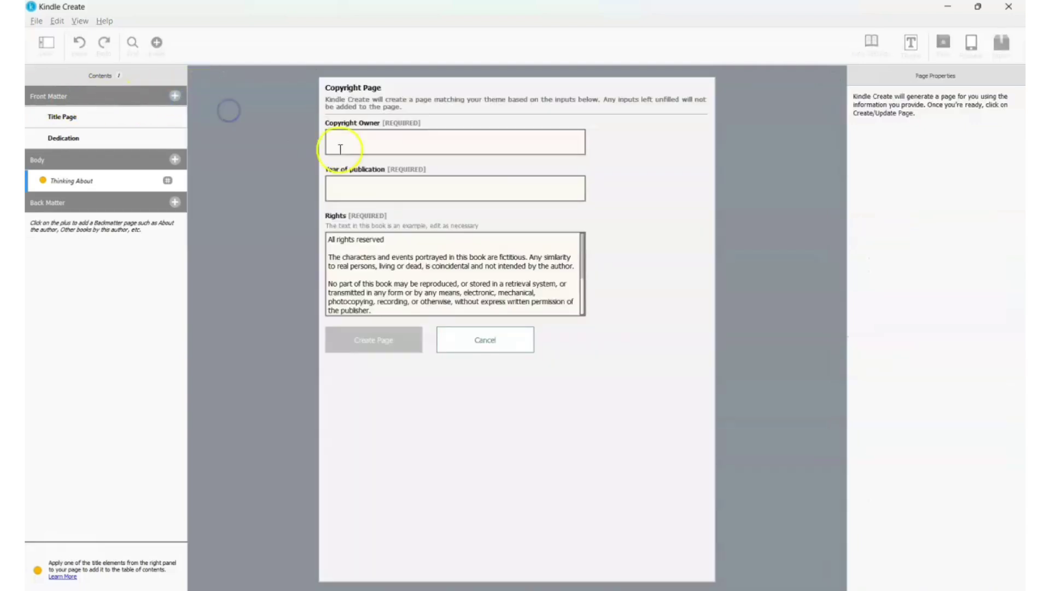
click(384, 138)
text(Maritza Mendoza)
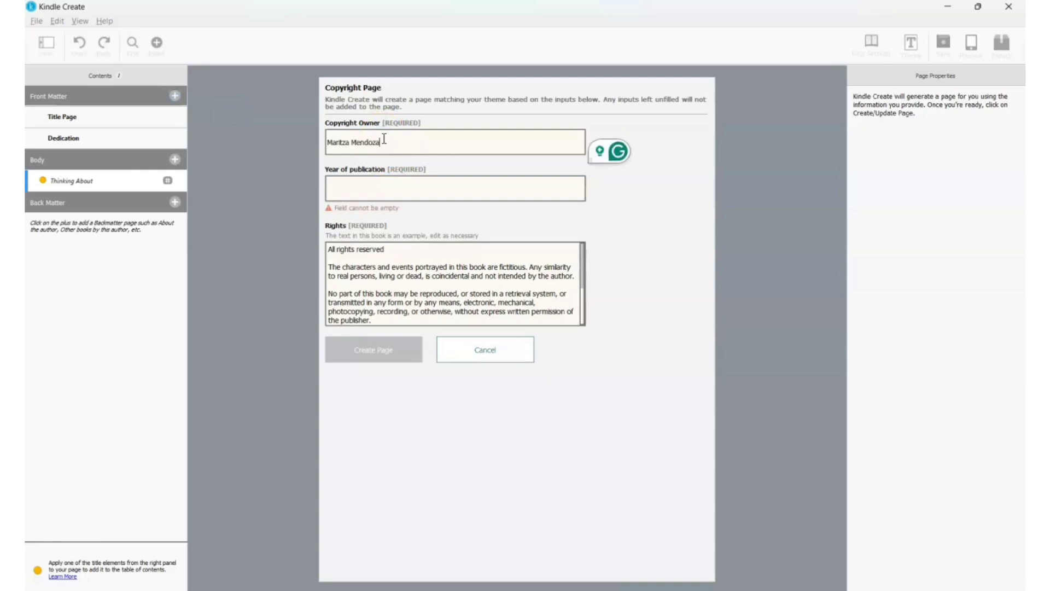
key(Tab)
text(20)
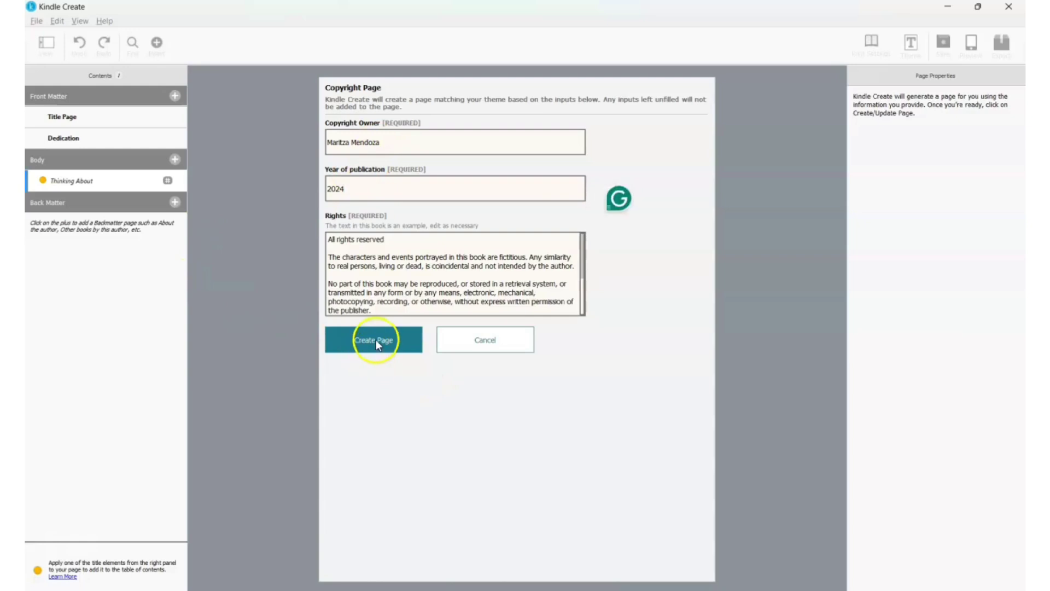
click(394, 347)
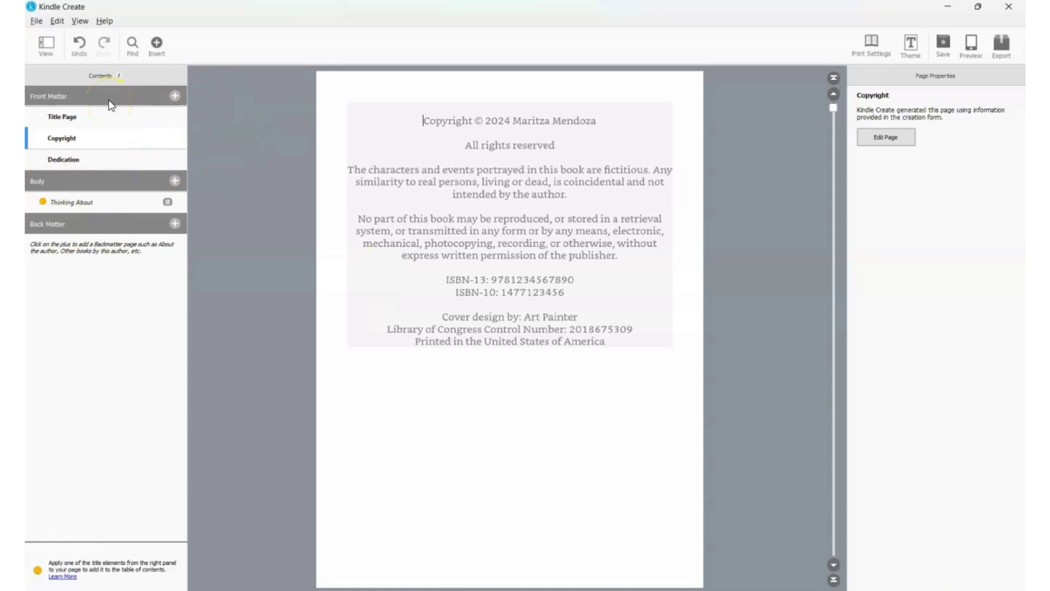
- Open the Thinking About chapter and select its old title lines
click(117, 203)
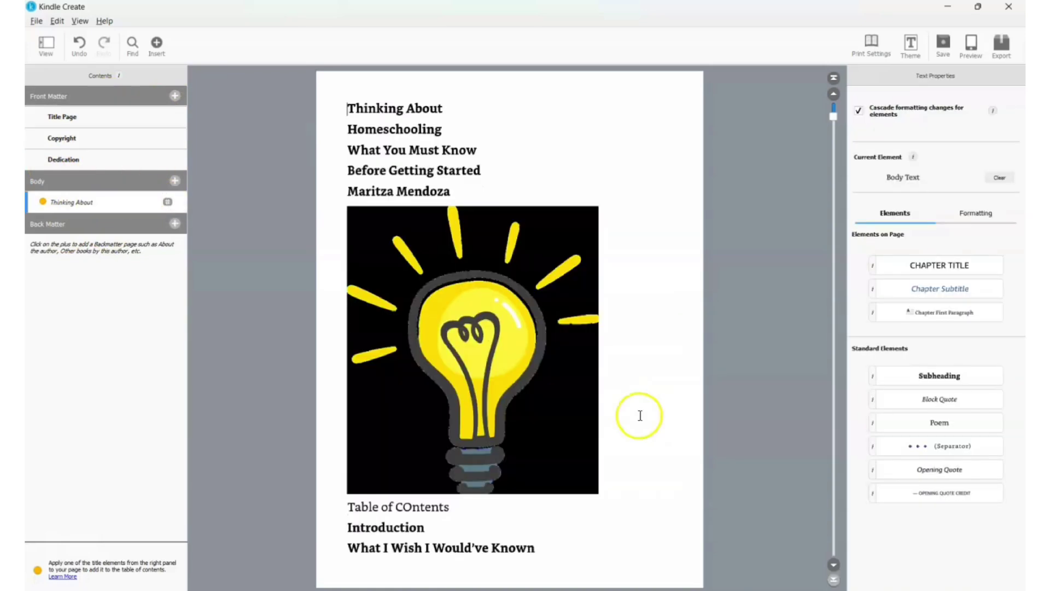
scroll(640, 418, down, 5)
scroll(629, 427, down, 5)
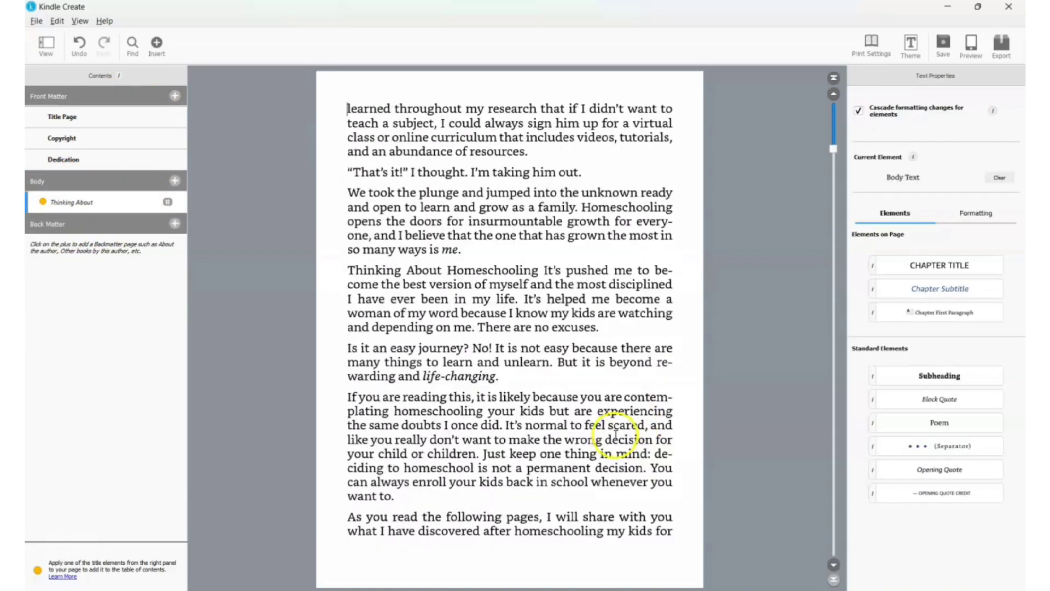
scroll(614, 434, down, 20)
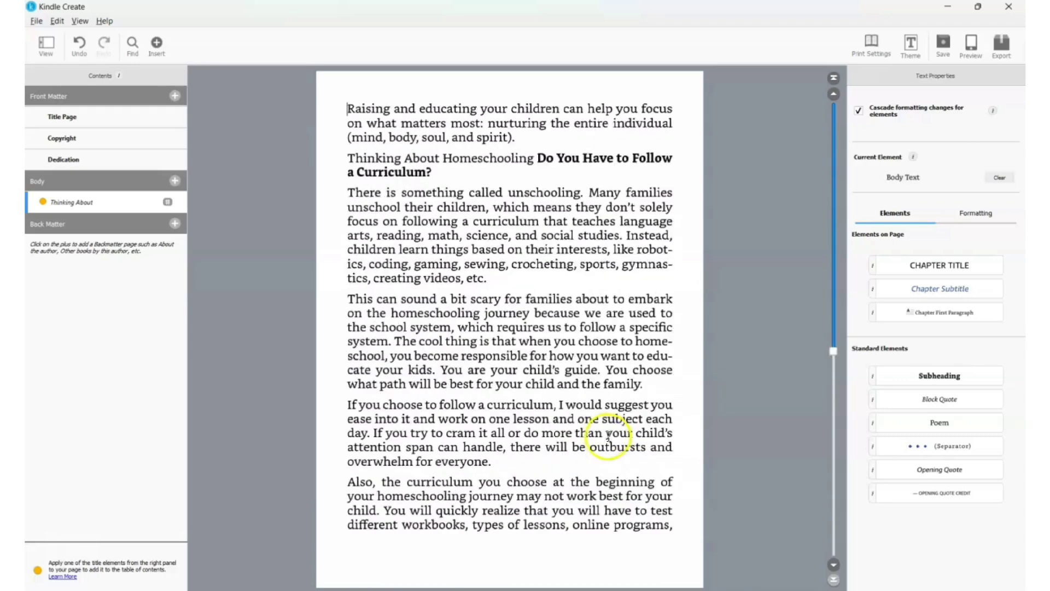
scroll(585, 438, down, 10)
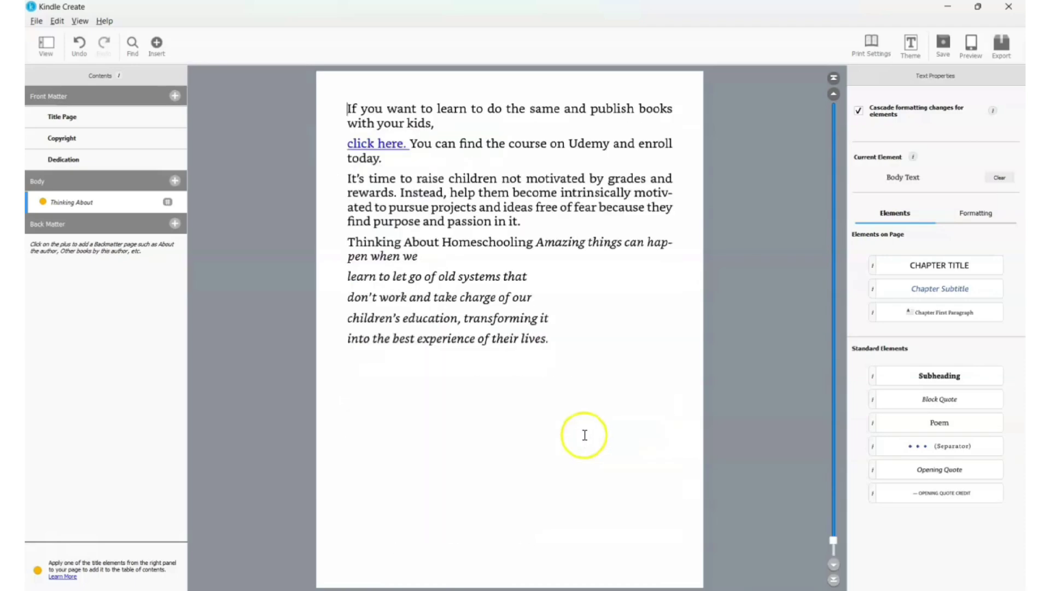
scroll(565, 428, up, 20)
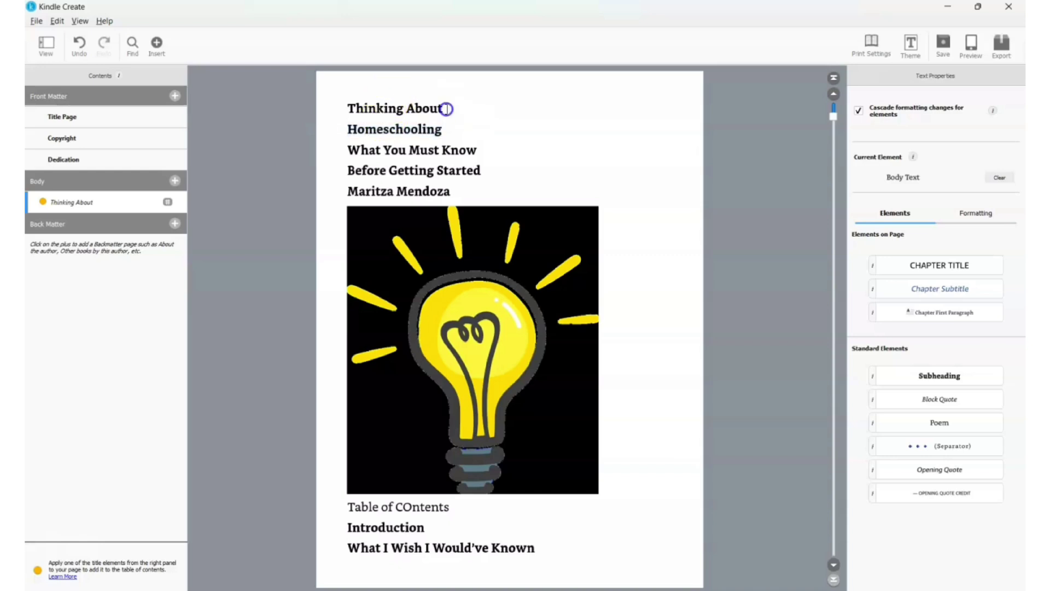
click(482, 136)
double_click(542, 159)
drag(464, 185, 359, 164)
- Delete the author's surname, the leftover title text and the lightbulb image
click(340, 105)
double_click(465, 188)
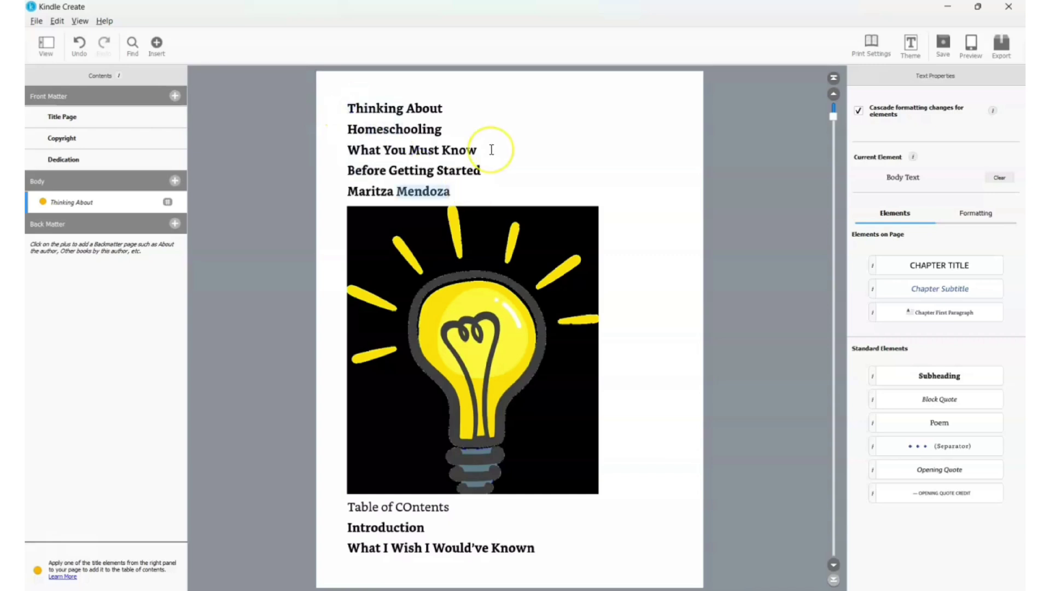
key(BackSpace)
key(BackSpace)
key(BackSpace)
key(BackSpace)
key(BackSpace)
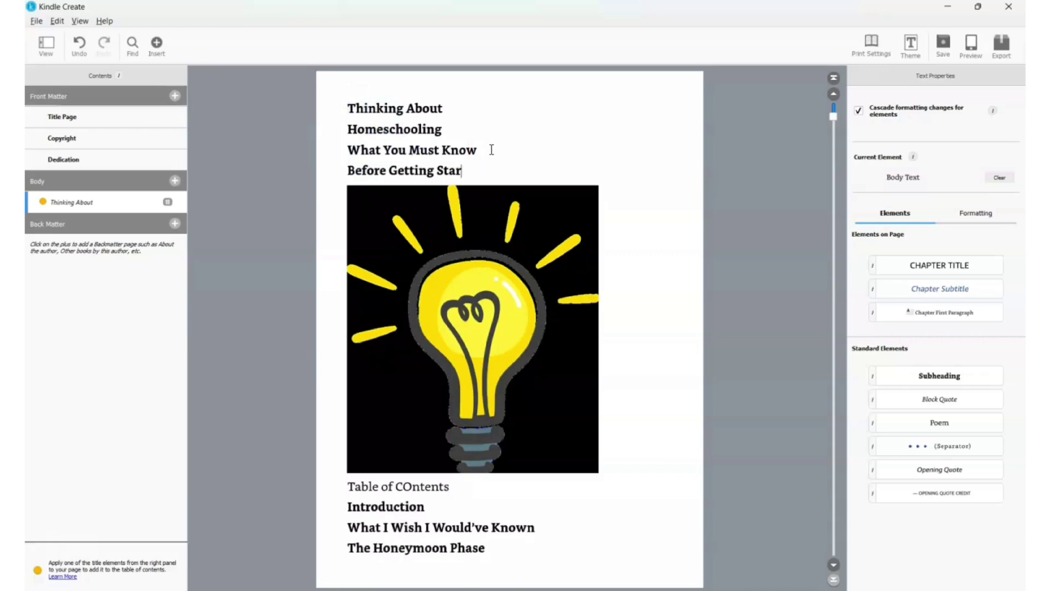
key(BackSpace)
key(BackSpace)
key(BackSpace)
key(BackSpace)
key(BackSpace)
key(BackSpace)
key(BackSpace)
key(BackSpace)
key(BackSpace)
key(BackSpace)
key(BackSpace)
key(BackSpace)
key(BackSpace)
key(BackSpace)
key(BackSpace)
key(BackSpace)
key(BackSpace)
key(BackSpace)
key(BackSpace)
key(BackSpace)
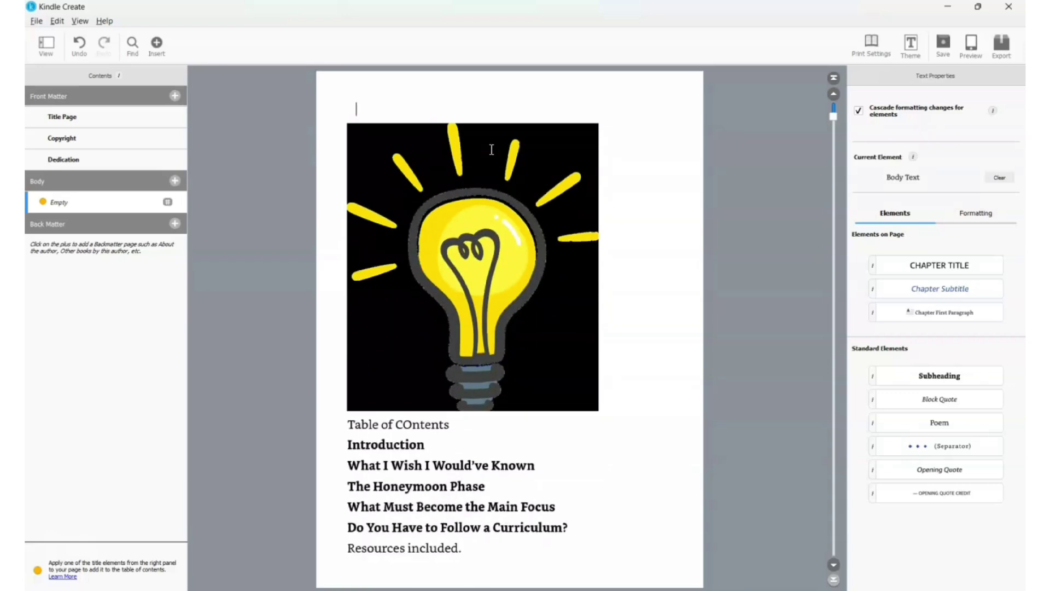
click(492, 149)
key(Delete)
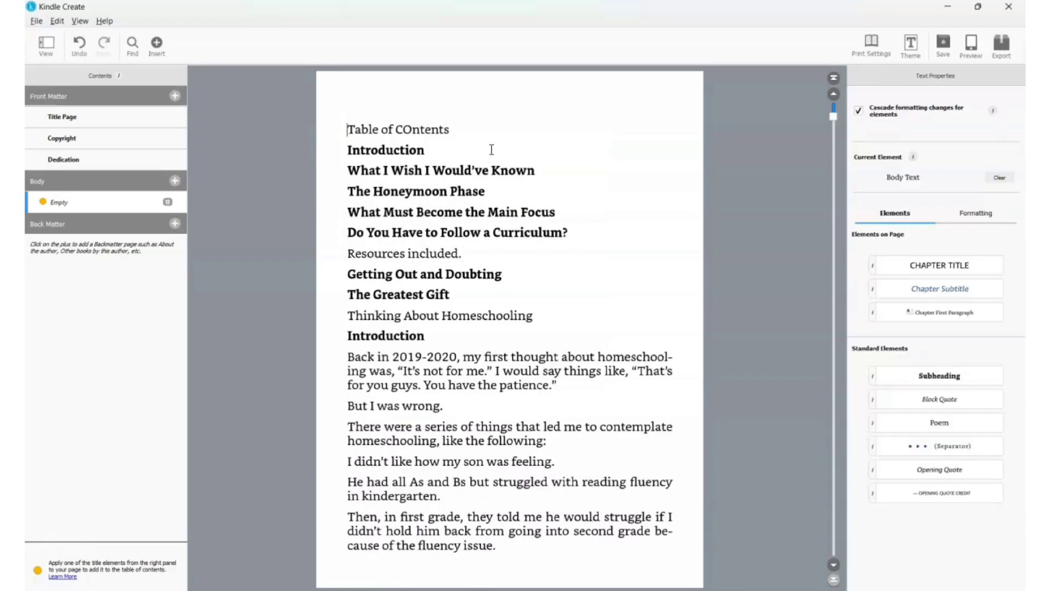
- Select table of contents entries, from What I Wish I Would've Known to Do You Have to Follow a Curriculum?
double_click(352, 129)
click(443, 130)
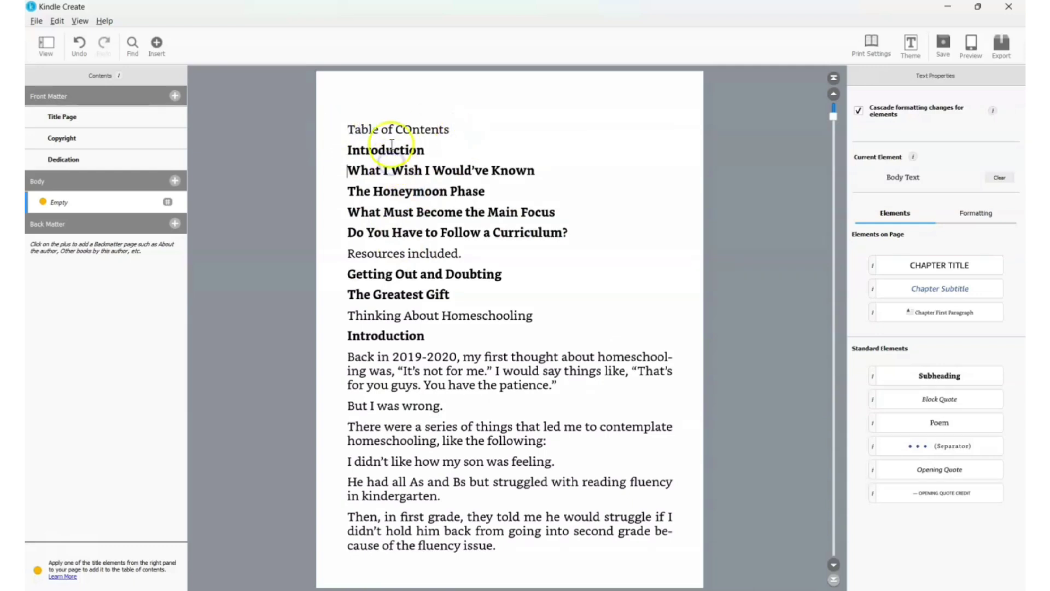
drag(350, 170, 537, 171)
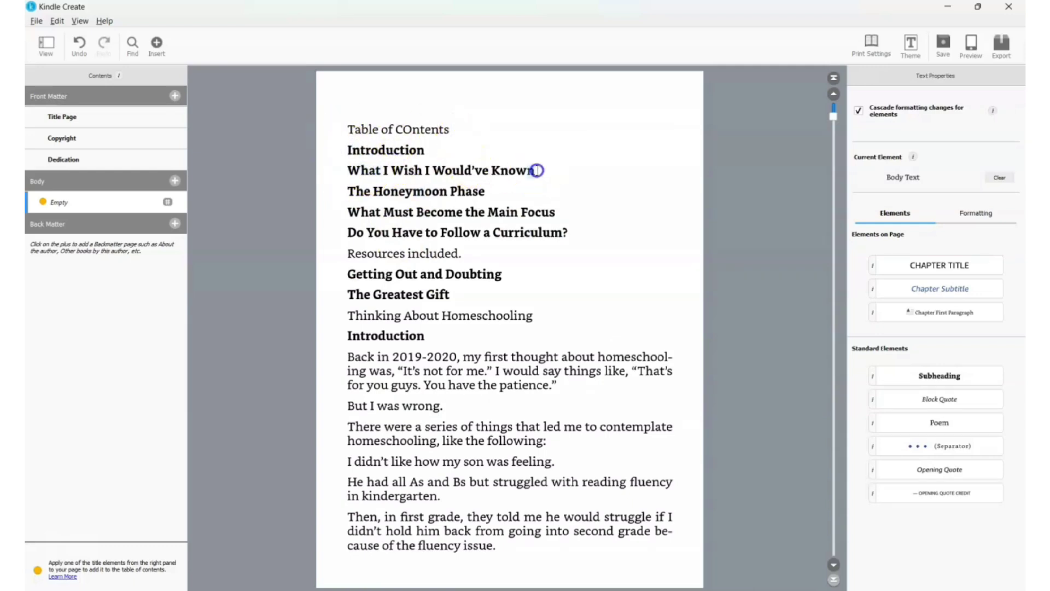
click(378, 192)
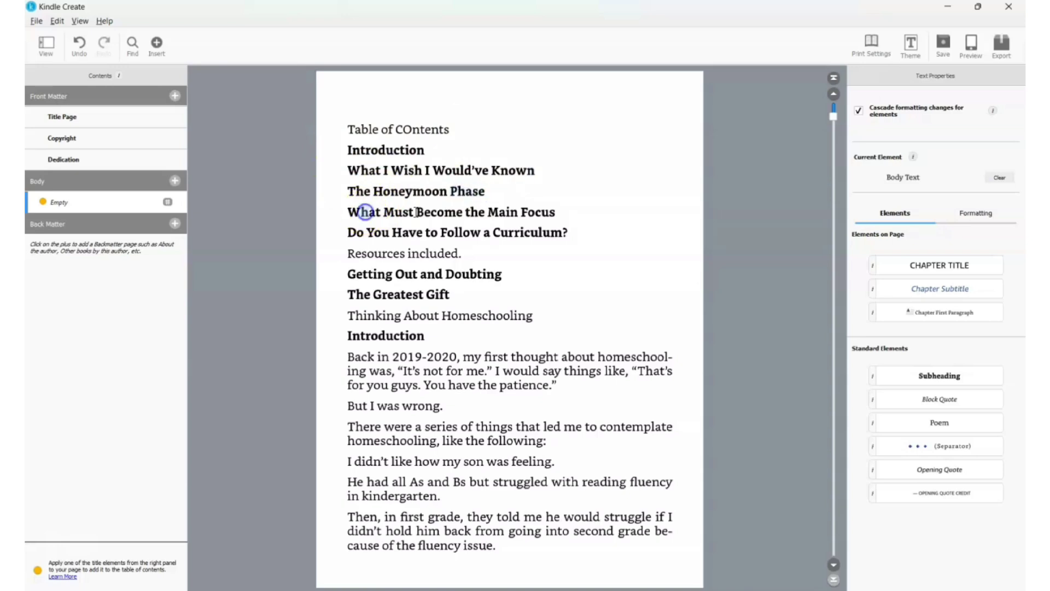
click(572, 209)
drag(350, 234, 588, 235)
scroll(394, 219, down, 10)
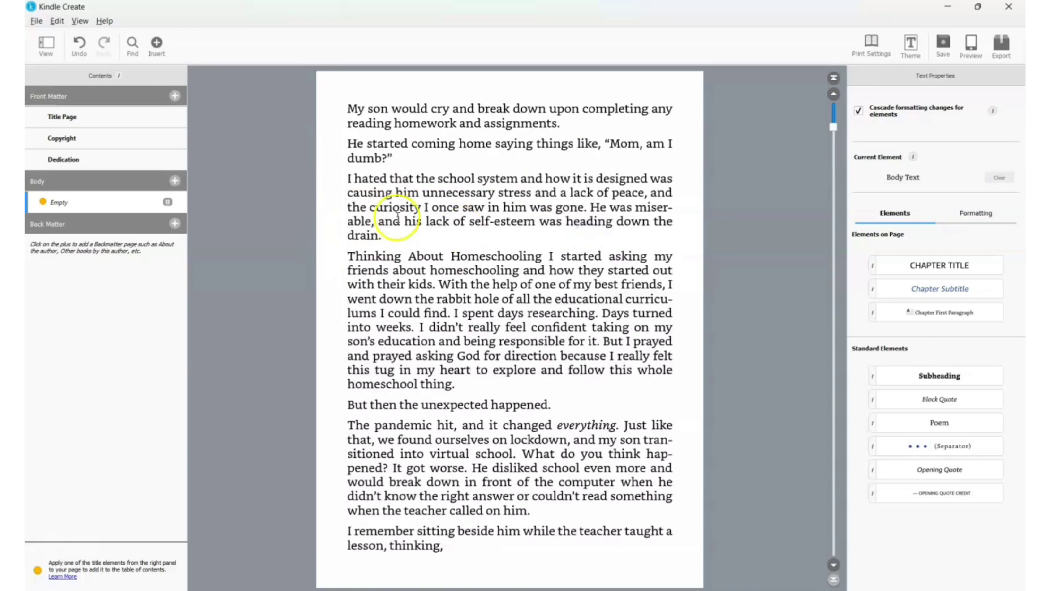
- Insert a page break before the Introduction heading to split off a new section
key(ctrl+Home)
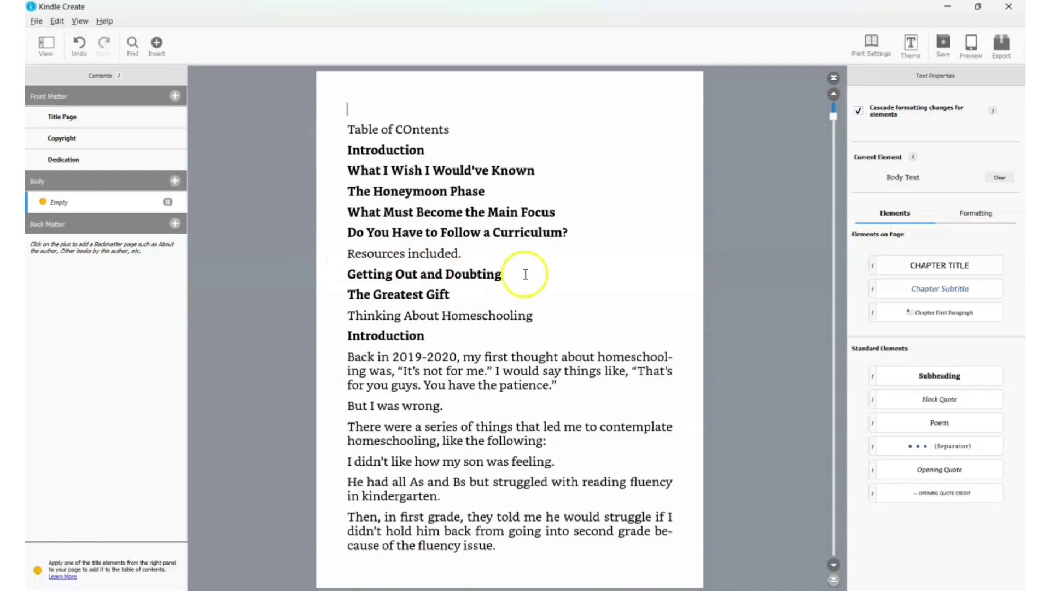
click(344, 332)
key(ctrl+Return)
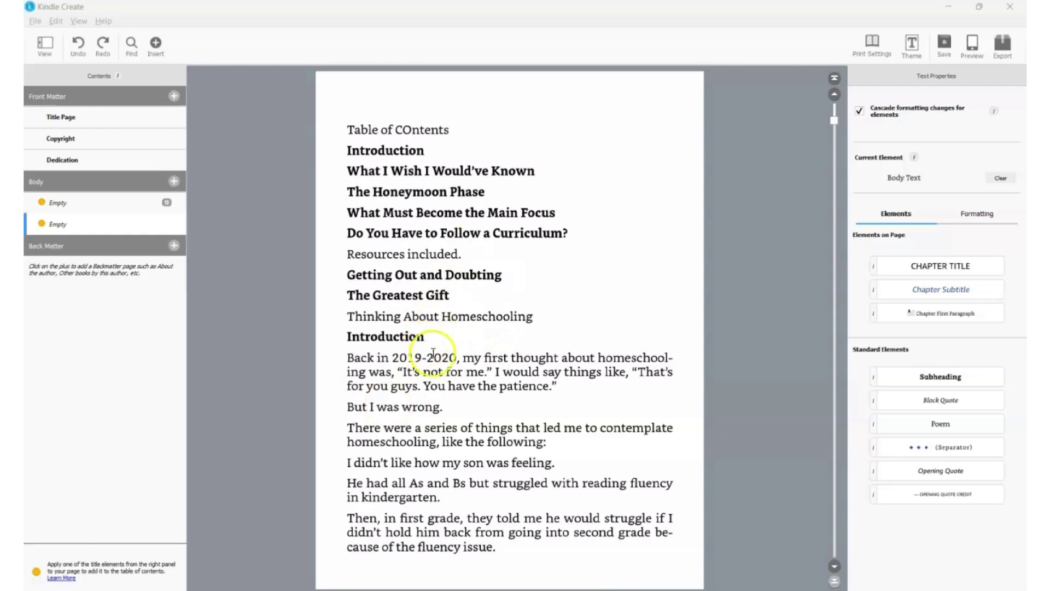
scroll(481, 399, down, 15)
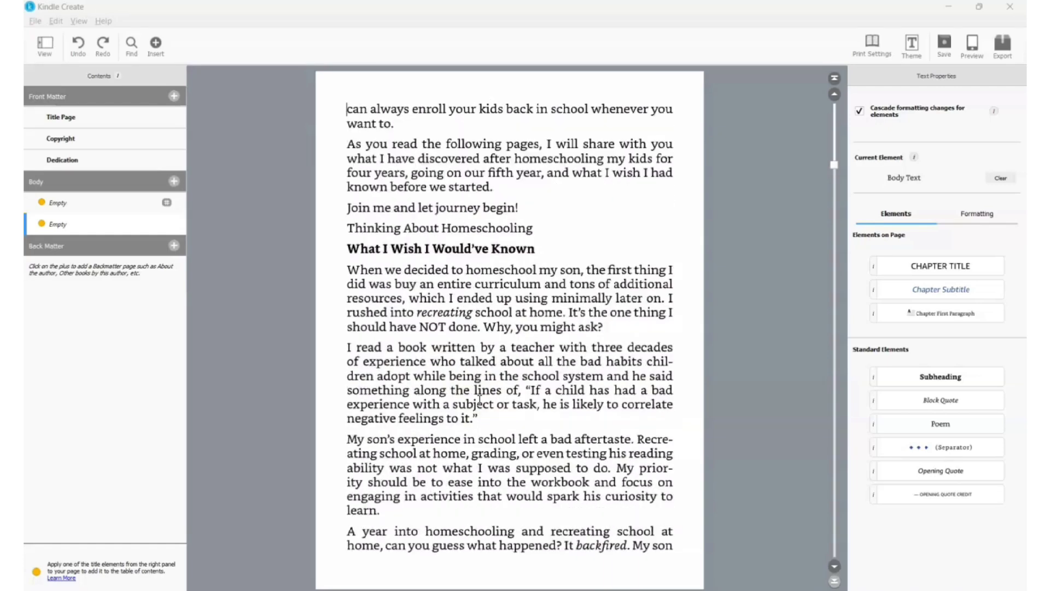
scroll(480, 399, up, 20)
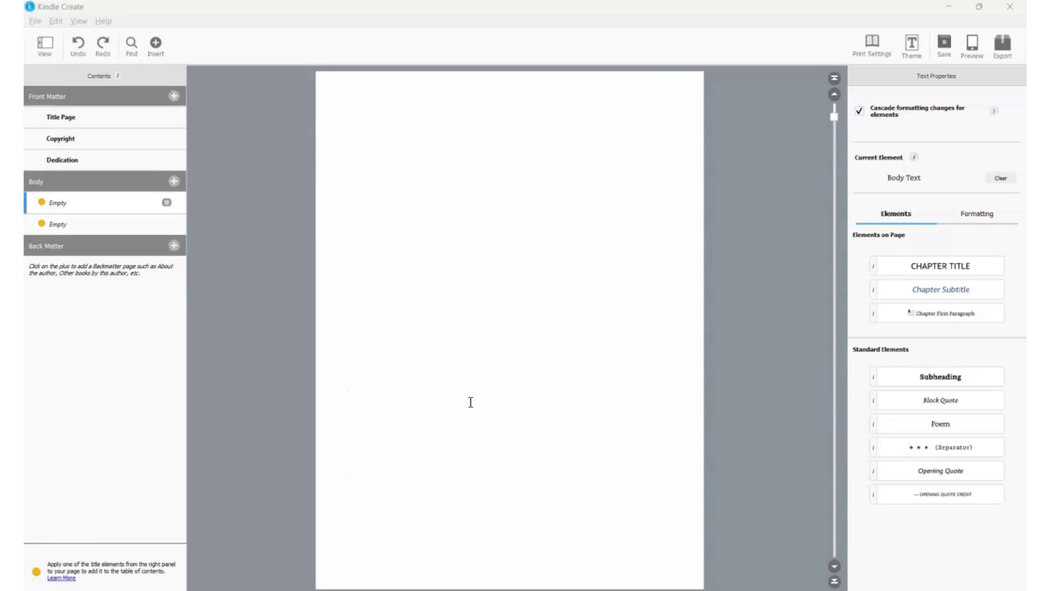
scroll(470, 402, down, 3)
- Style the Introduction heading as a Chapter Title
double_click(353, 336)
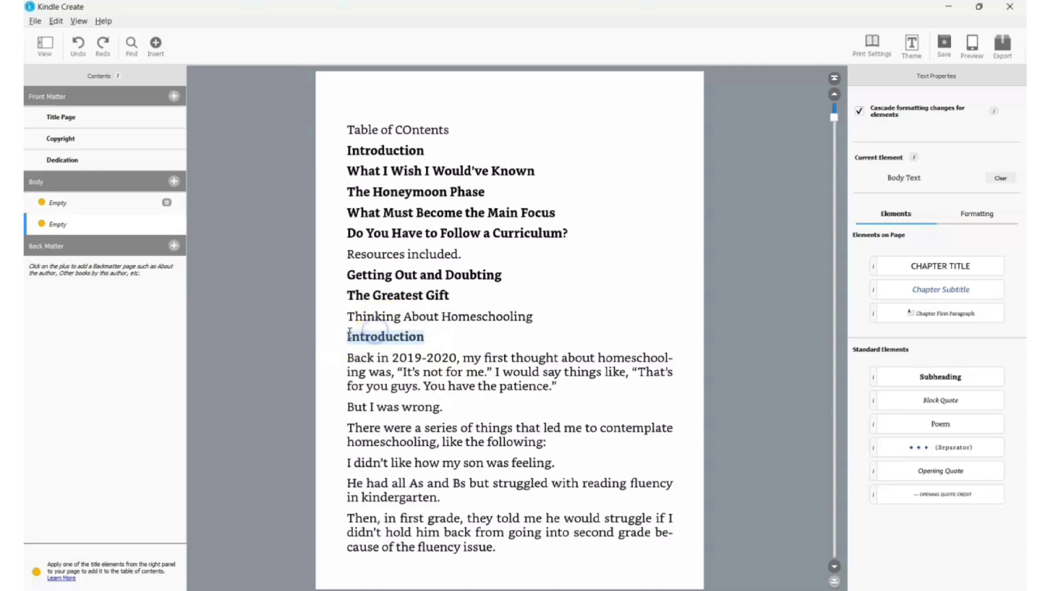
drag(350, 335, 423, 337)
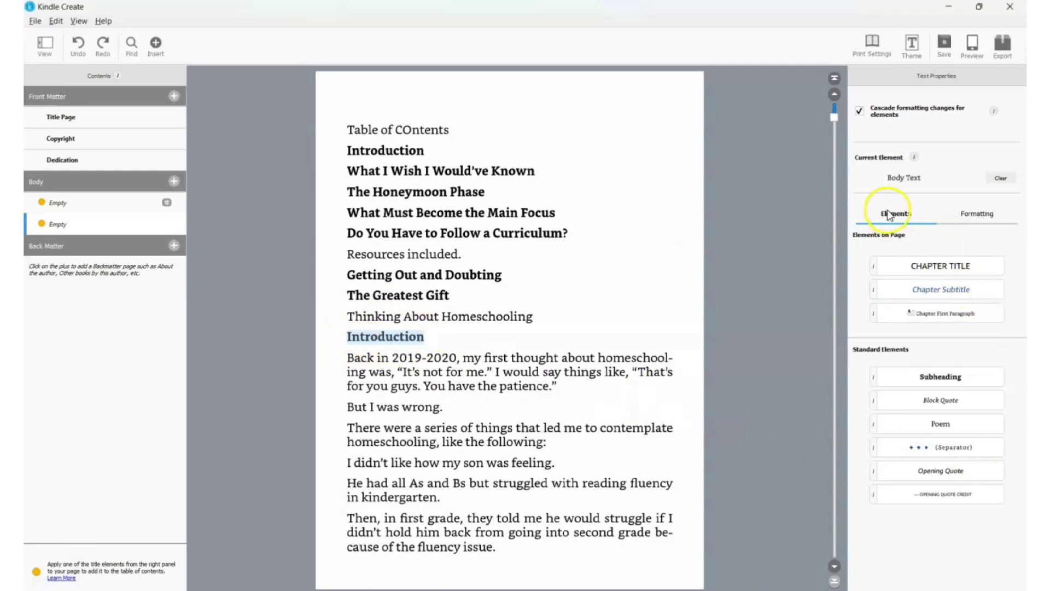
click(980, 214)
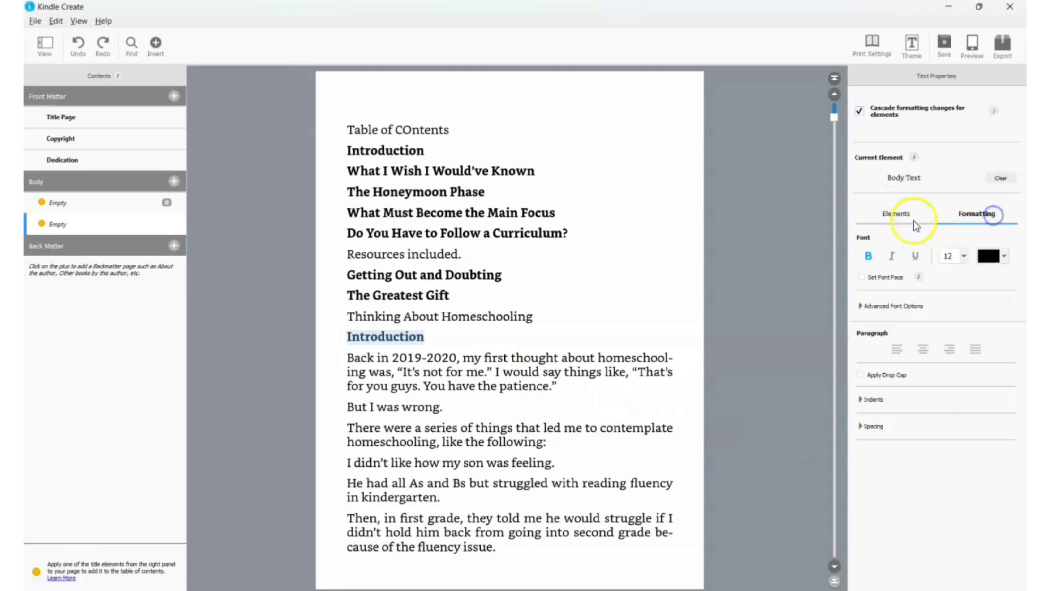
click(894, 216)
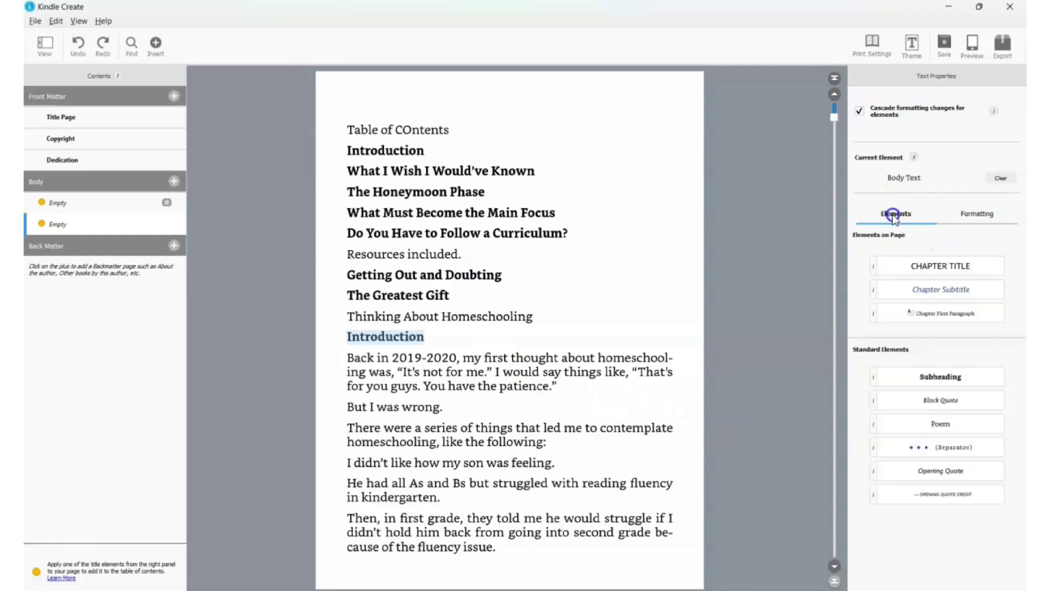
click(948, 267)
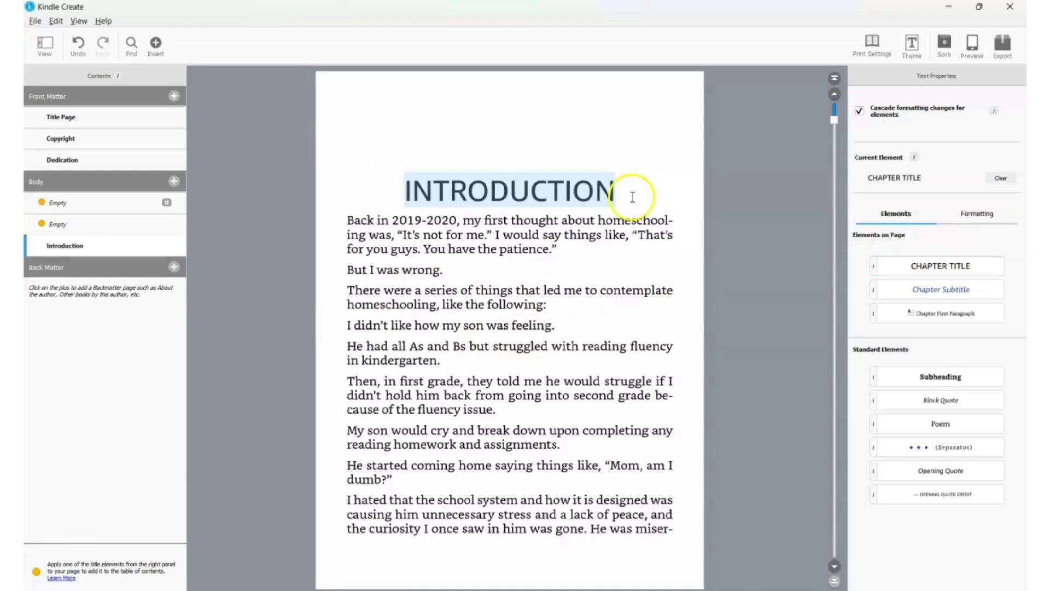
click(85, 249)
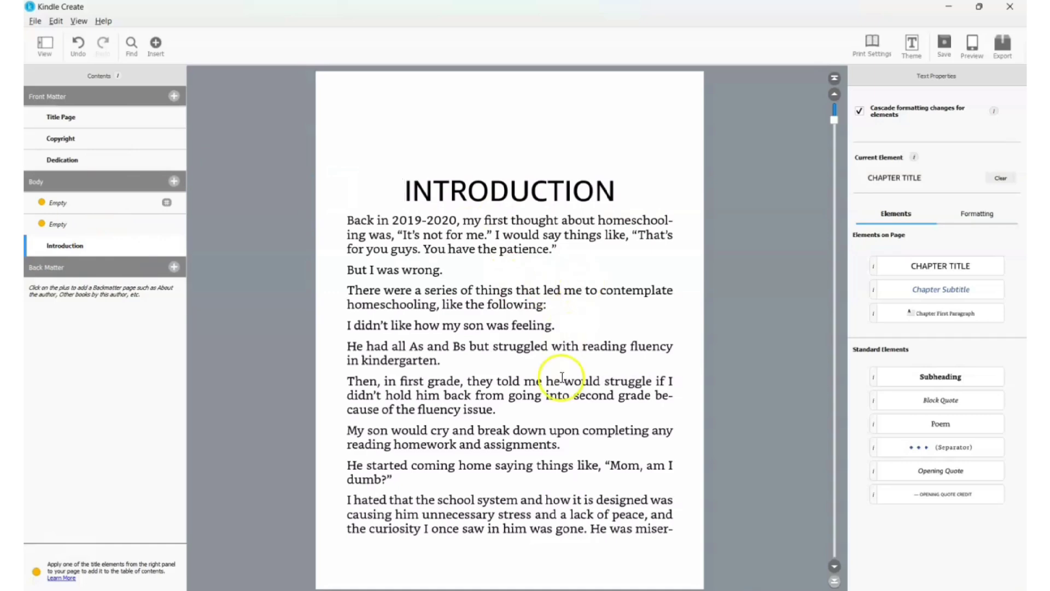
- Style the What I Wish I Would've Known heading as a Chapter Title
key(Page_Down)
key(Page_Down)
key(Page_Down)
key(Page_Down)
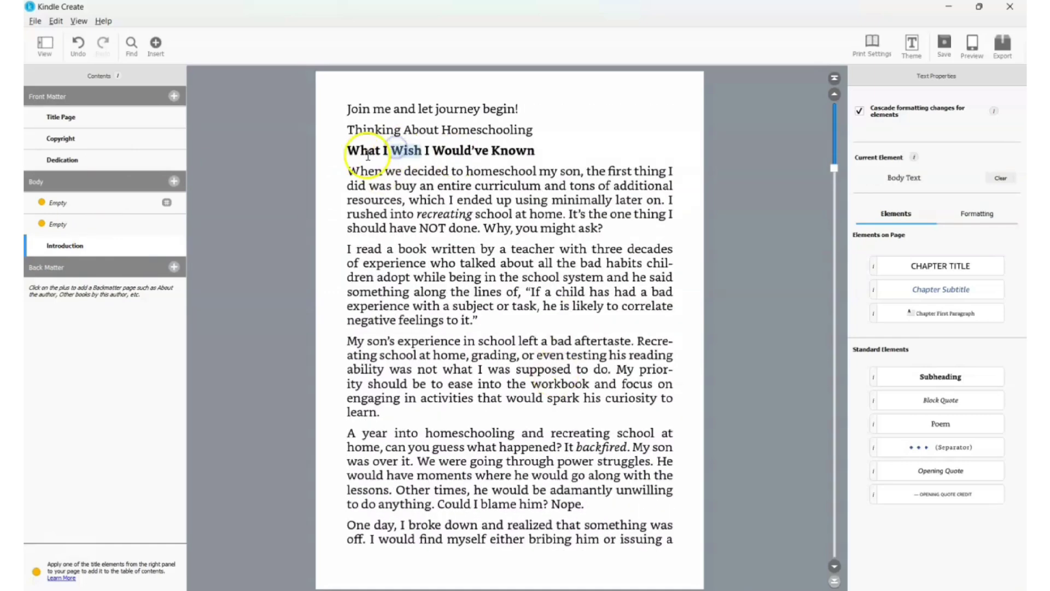
double_click(353, 149)
double_click(557, 148)
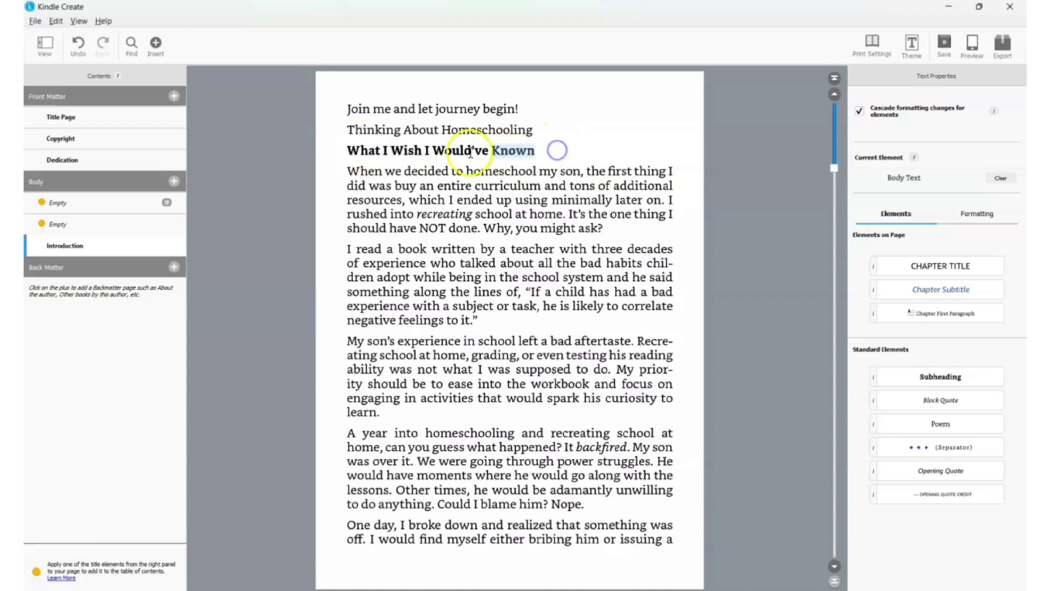
click(368, 149)
click(350, 147)
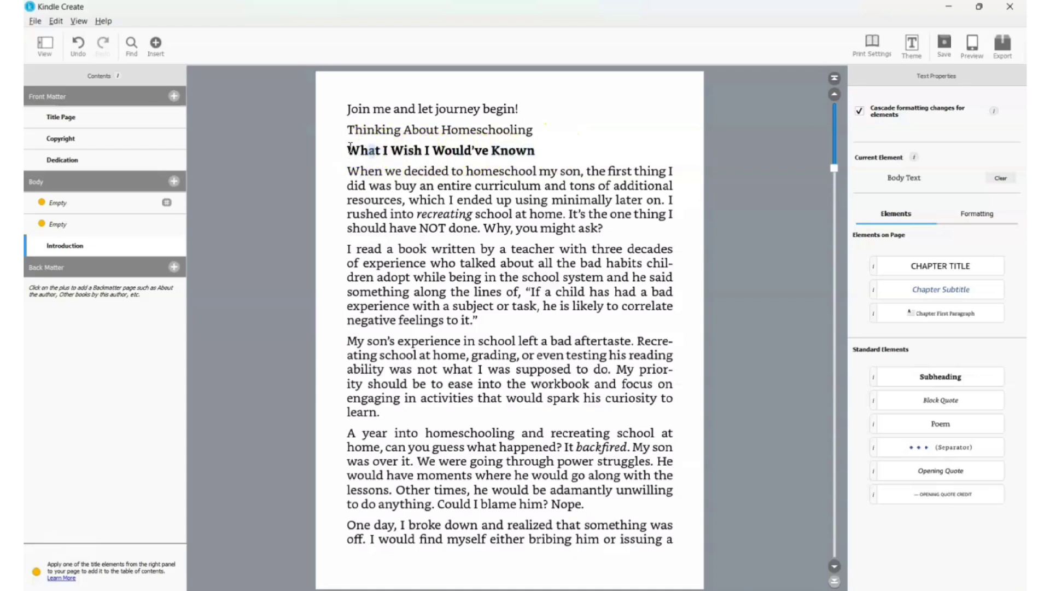
drag(548, 150, 357, 155)
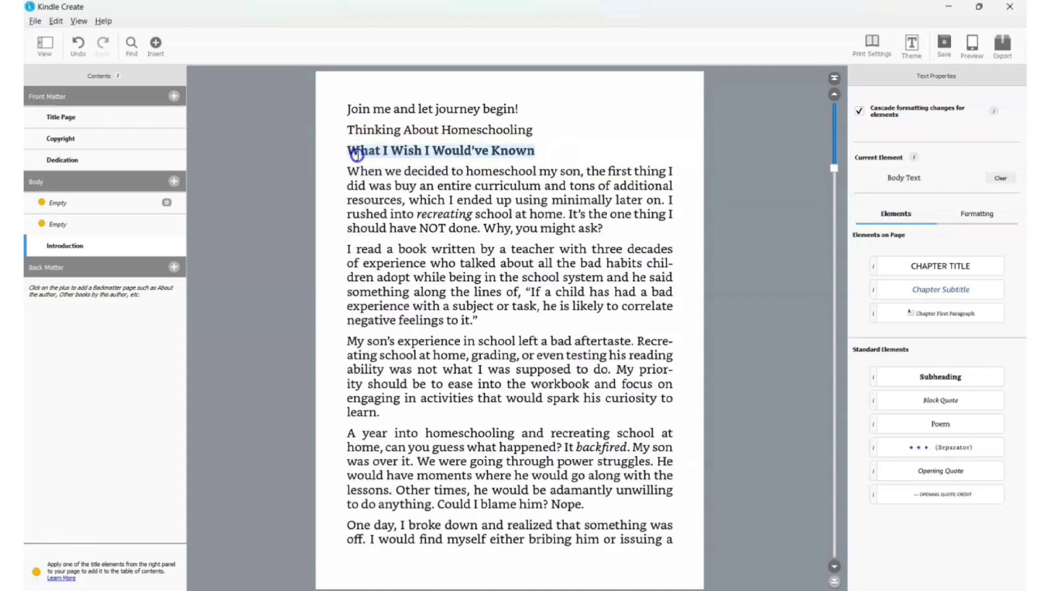
click(948, 269)
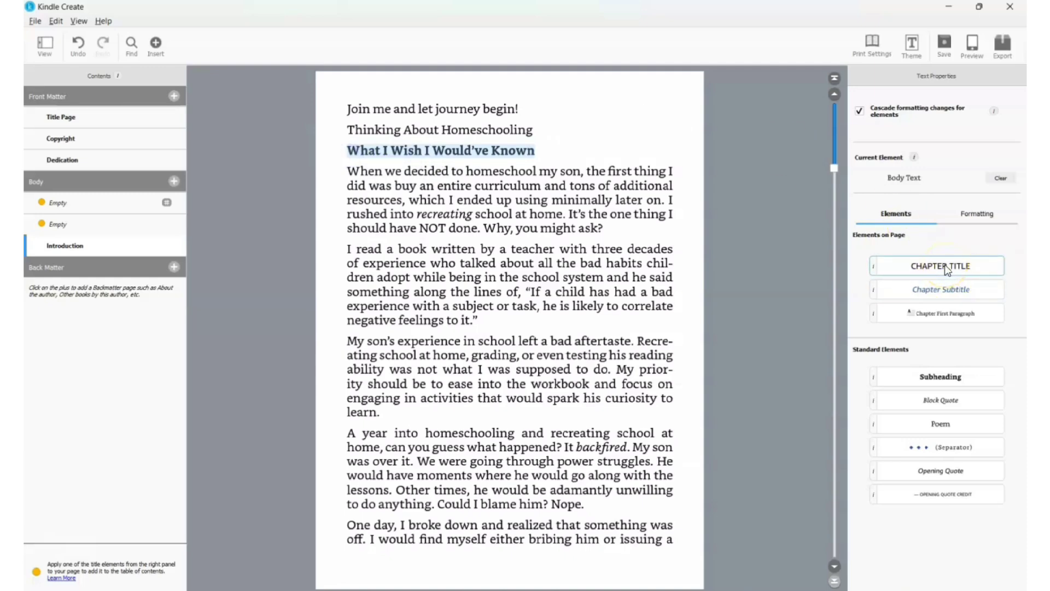
click(948, 268)
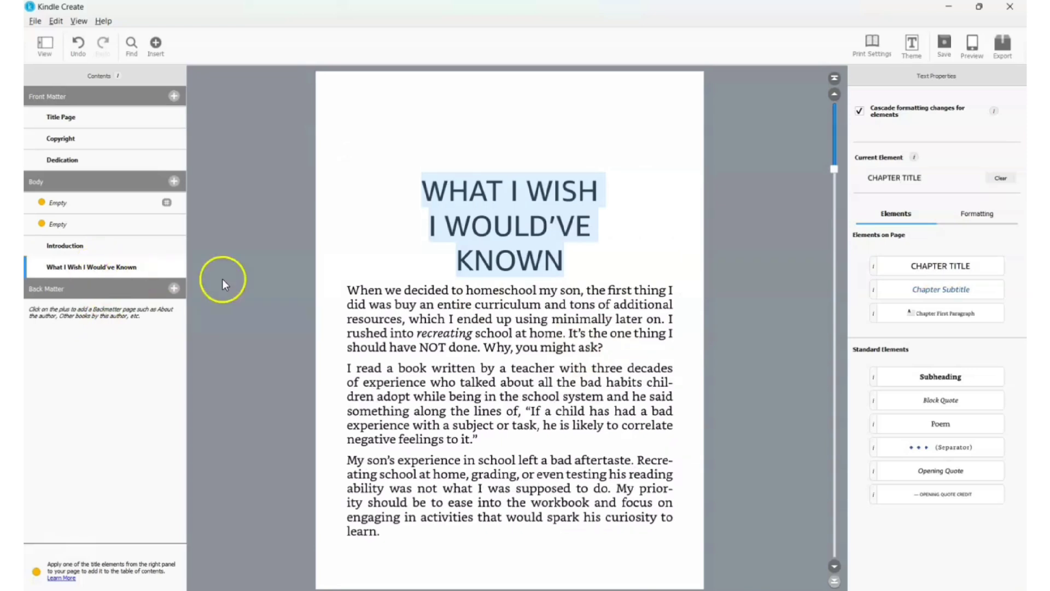
click(638, 241)
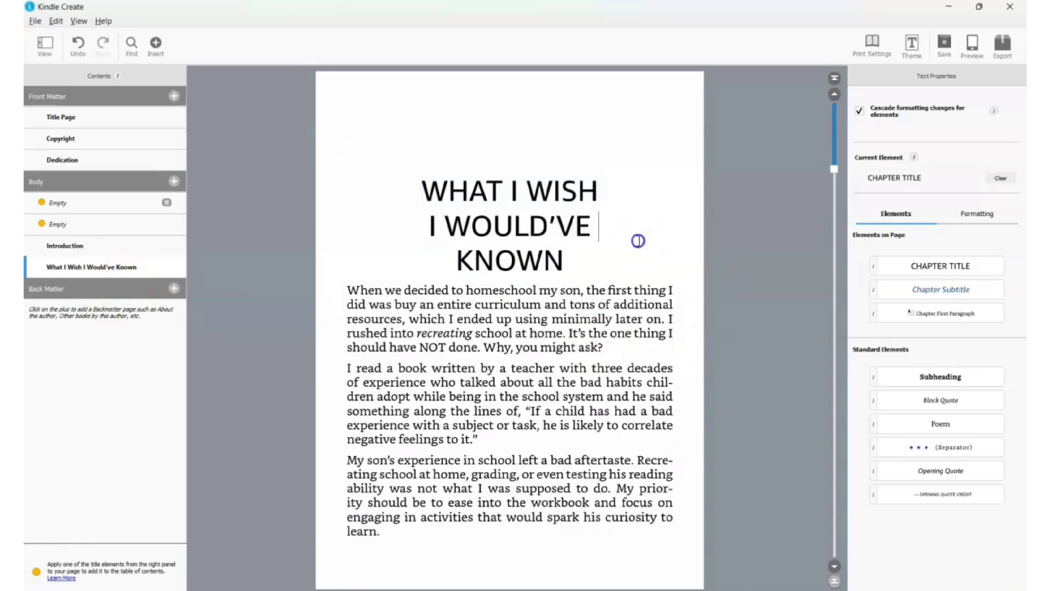
- Style the Deschooling heading as a Chapter Title
click(835, 566)
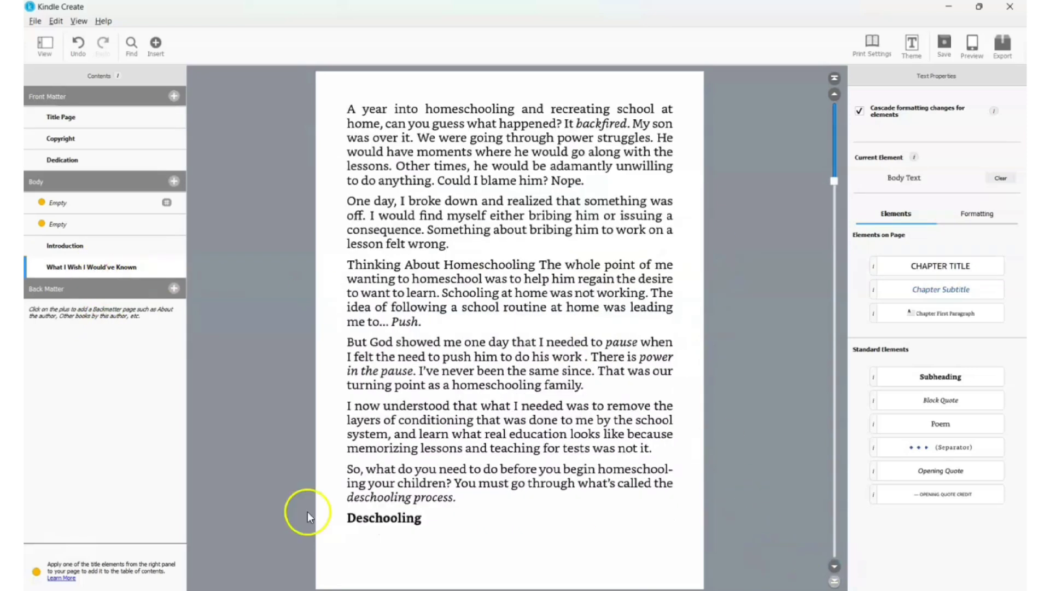
click(835, 566)
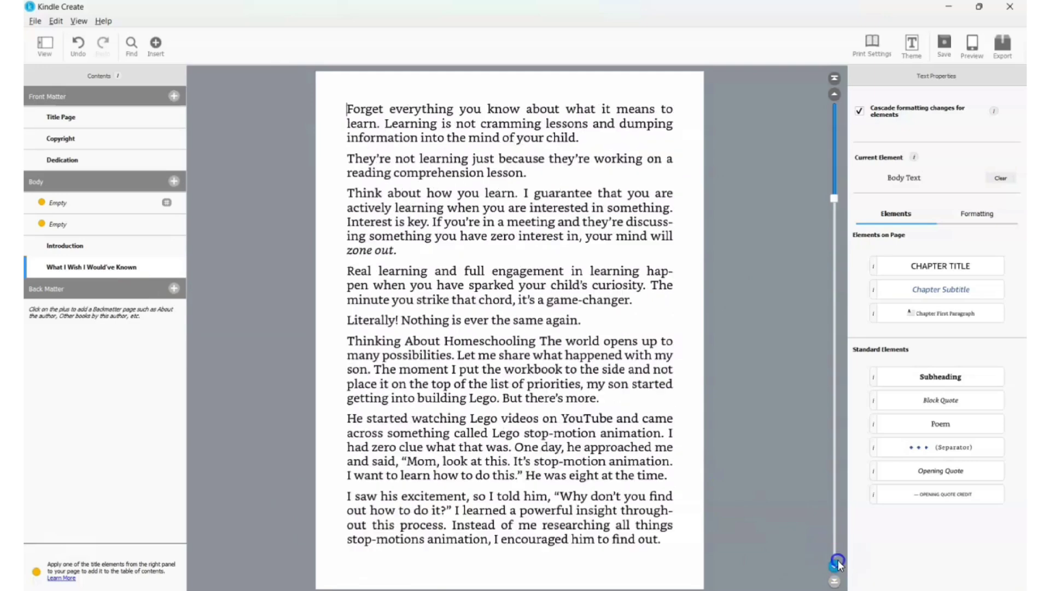
click(835, 566)
click(834, 566)
click(834, 565)
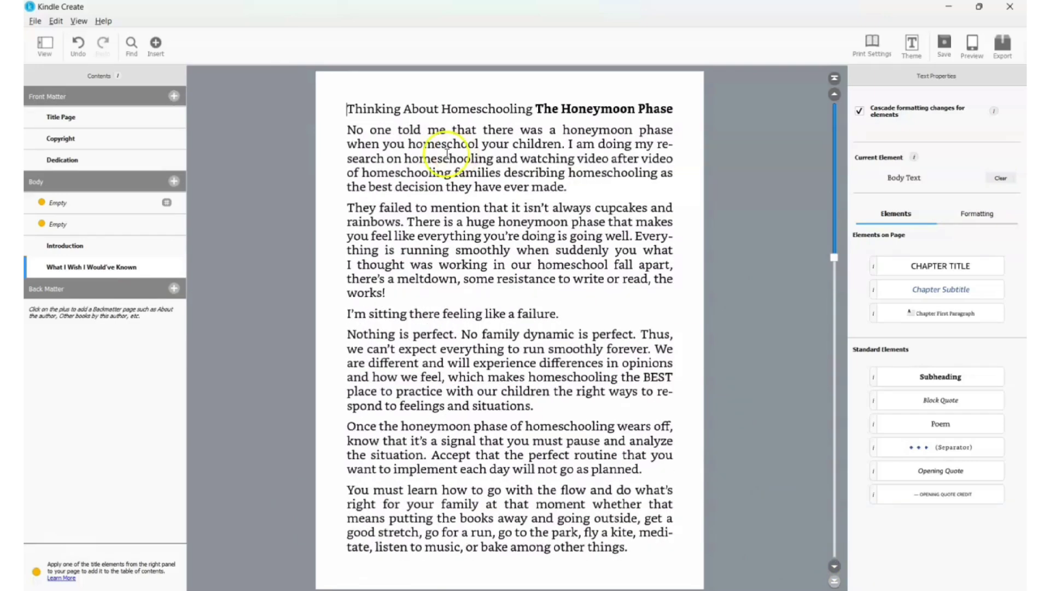
click(836, 94)
click(836, 95)
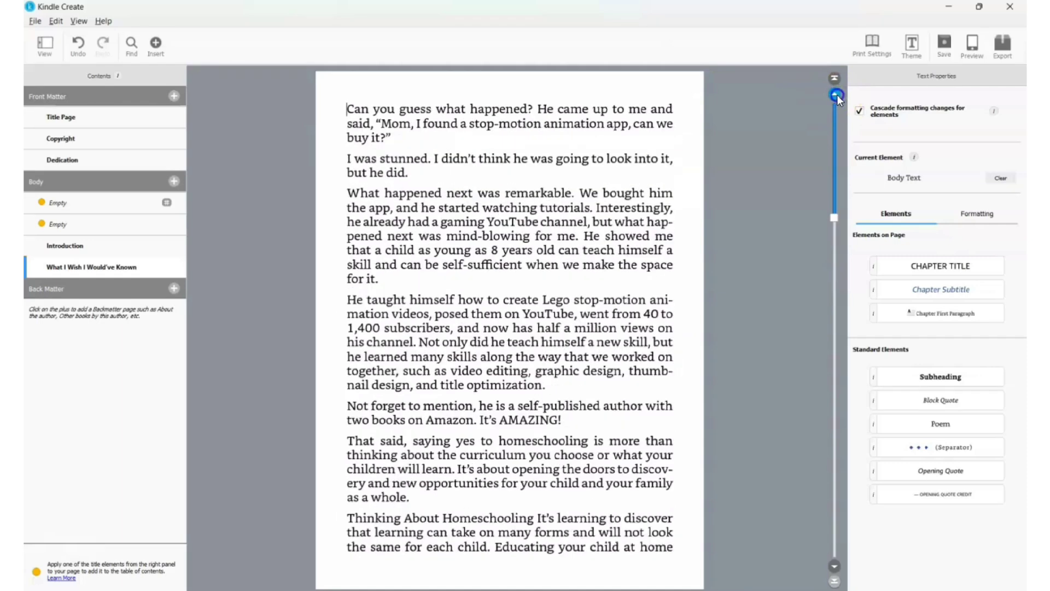
click(836, 94)
click(836, 94)
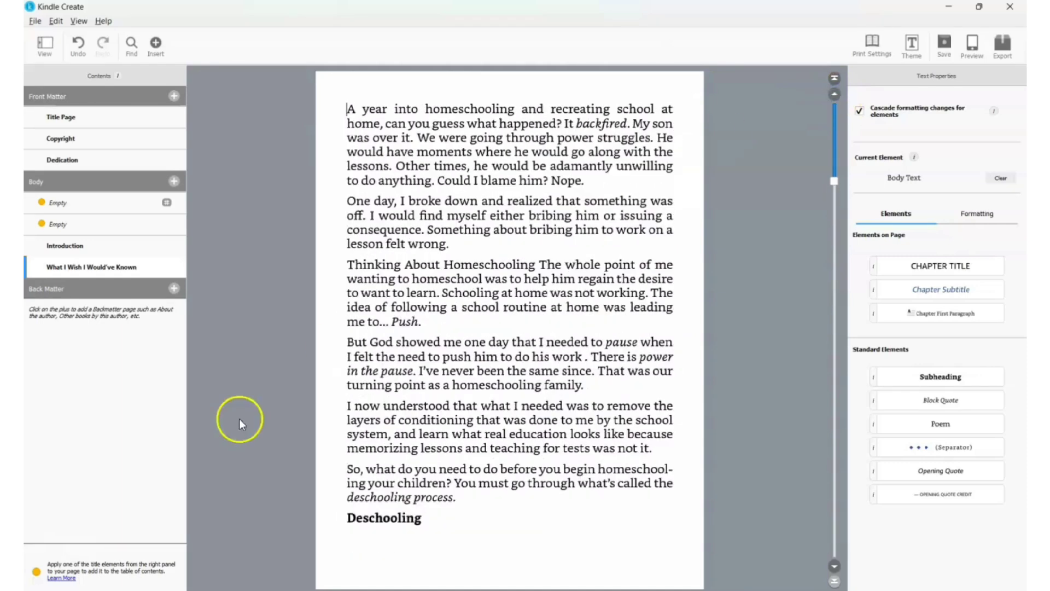
click(439, 523)
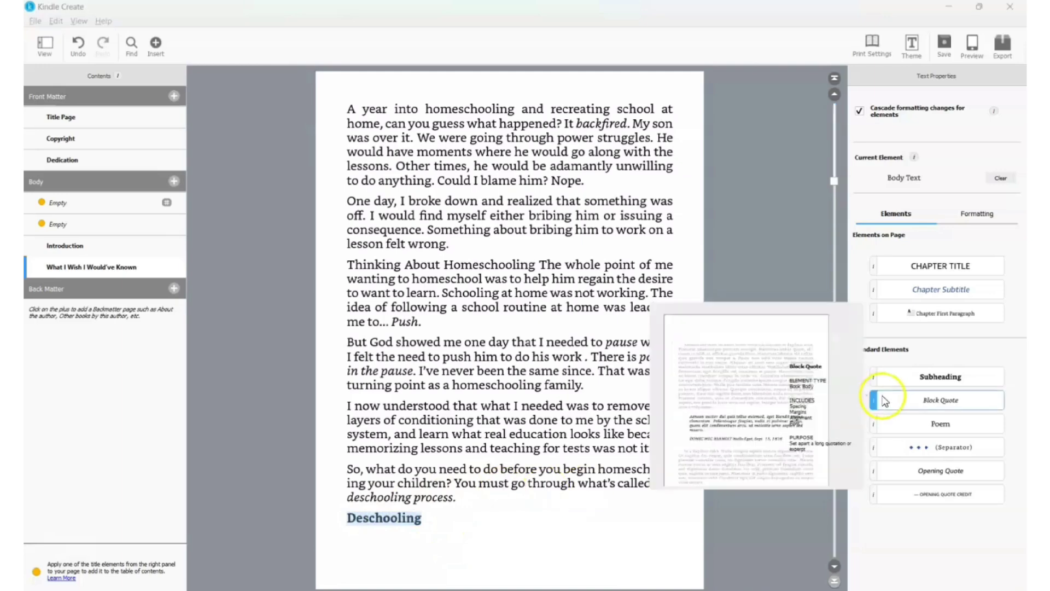
click(949, 266)
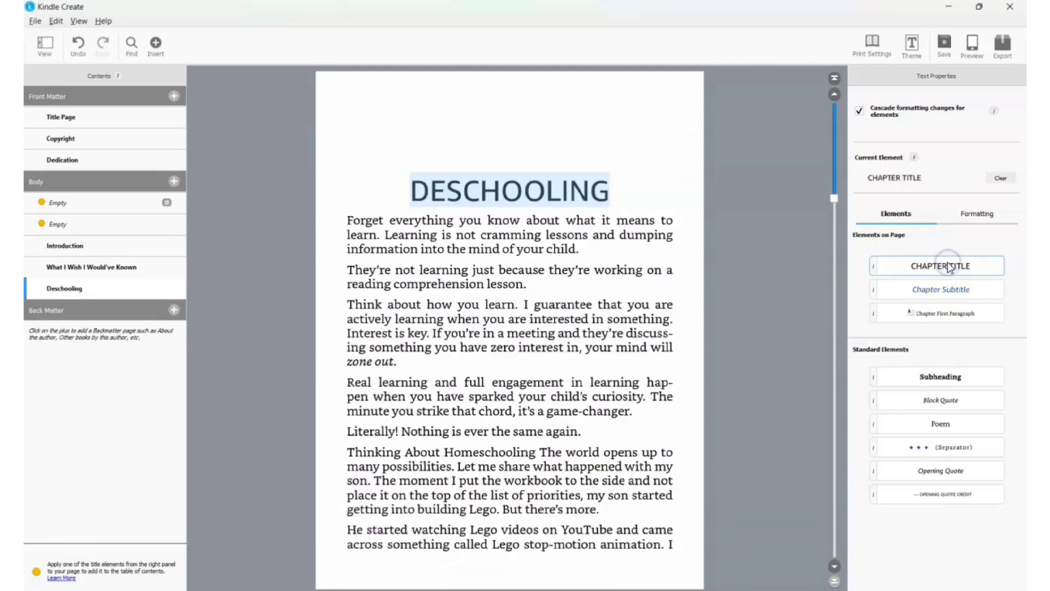
- Style The Honeymoon Phase heading as a Chapter Title
click(835, 568)
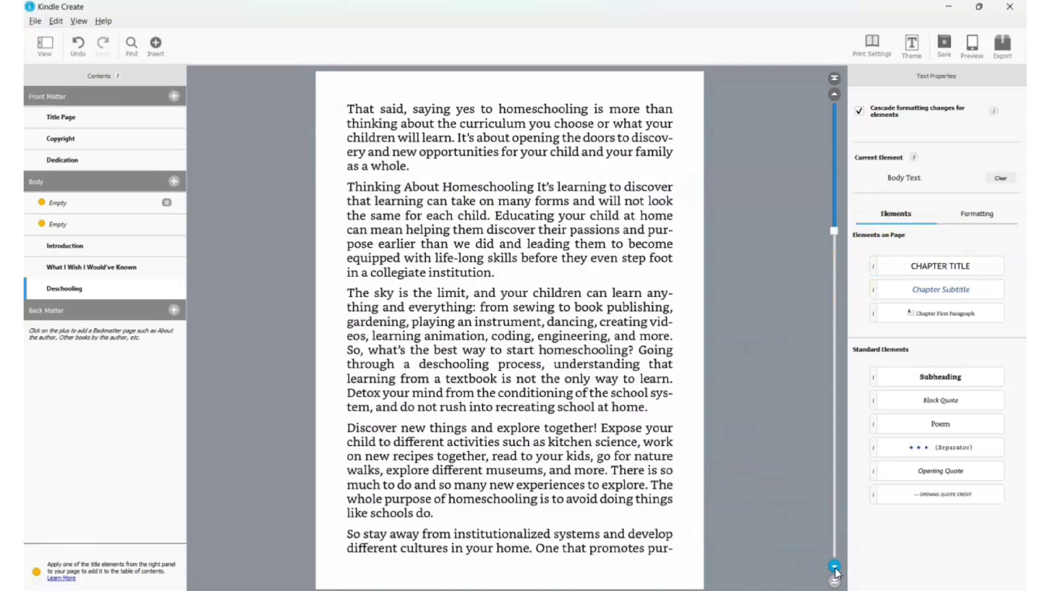
click(834, 568)
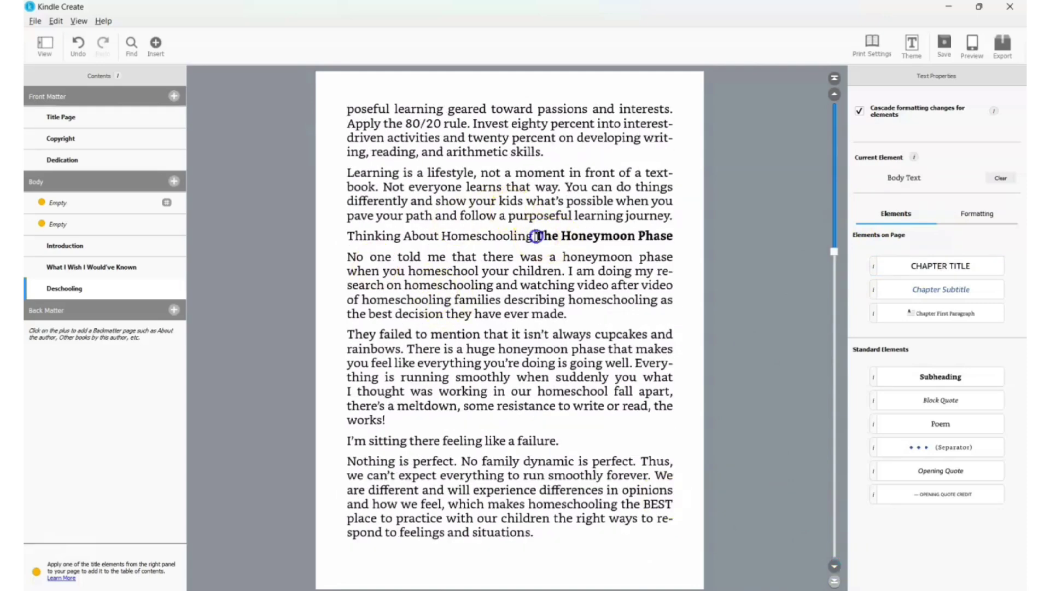
drag(536, 236, 674, 234)
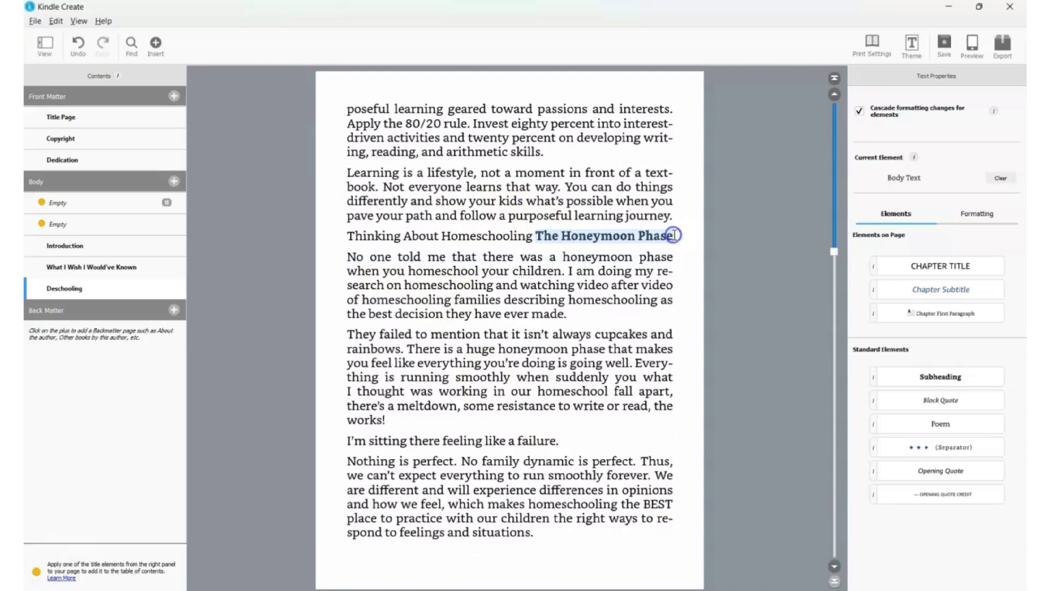
click(941, 267)
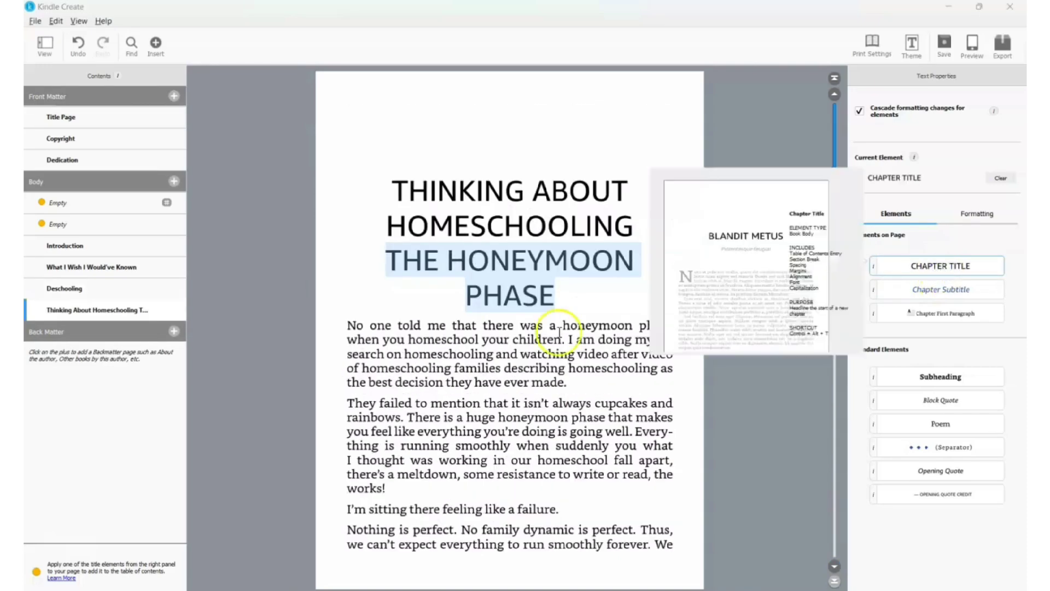
- Style the What Must Become the Main Focus heading as a Chapter Title
click(835, 568)
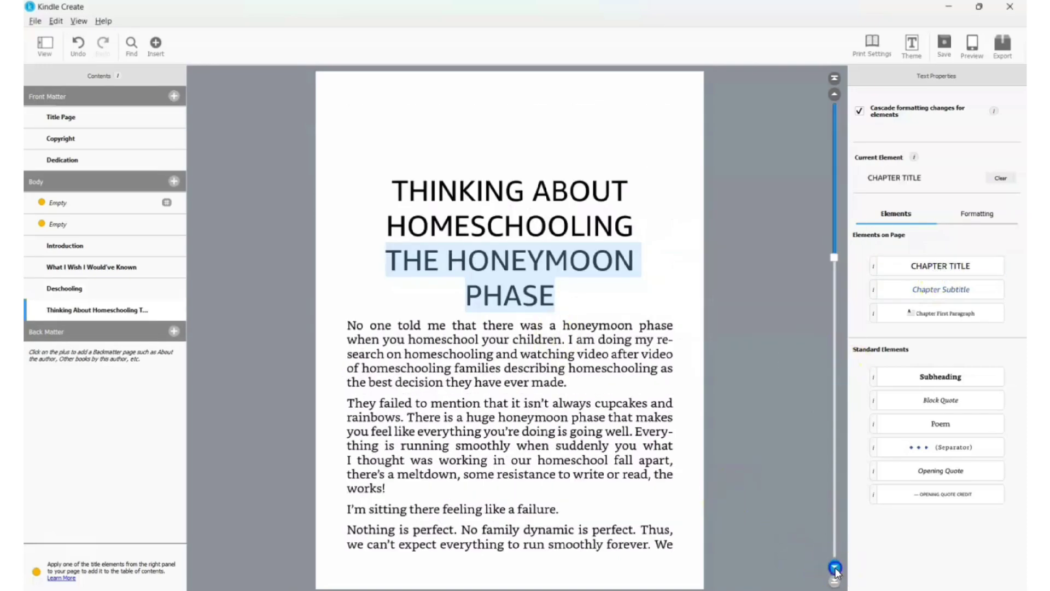
click(834, 568)
click(835, 568)
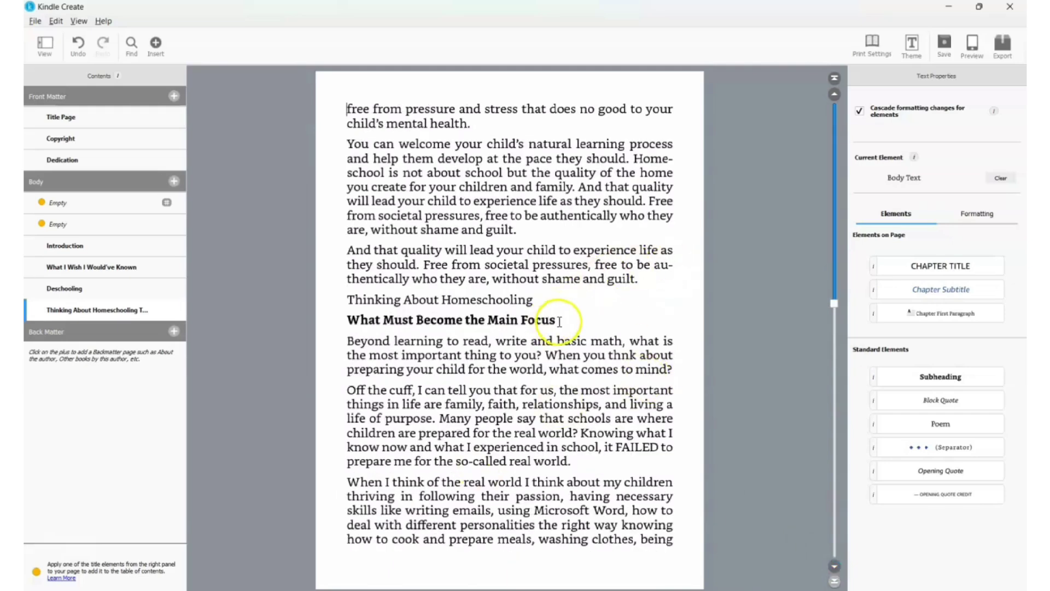
drag(556, 321, 414, 321)
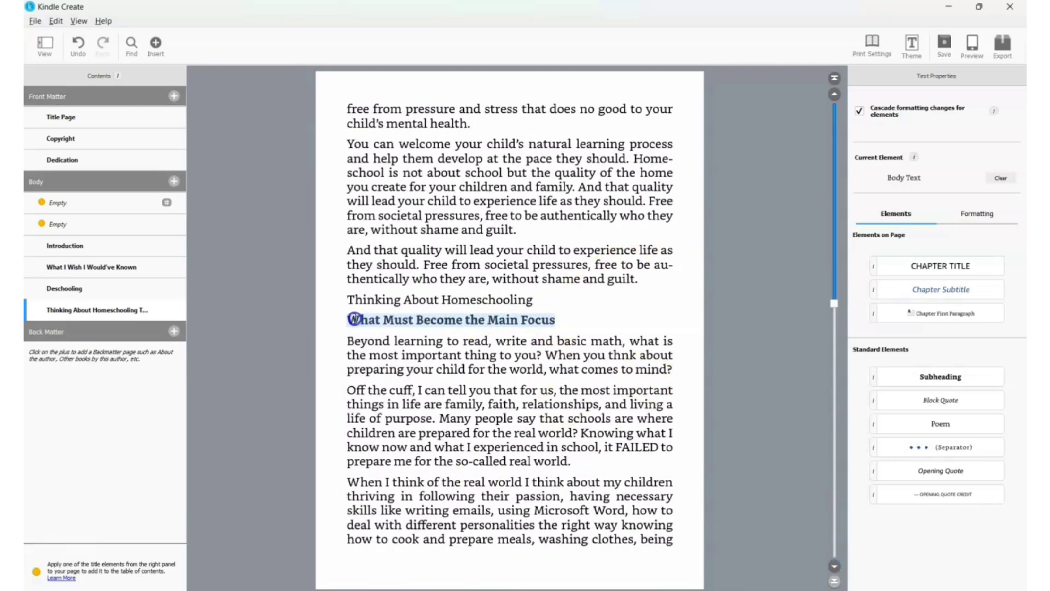
click(938, 266)
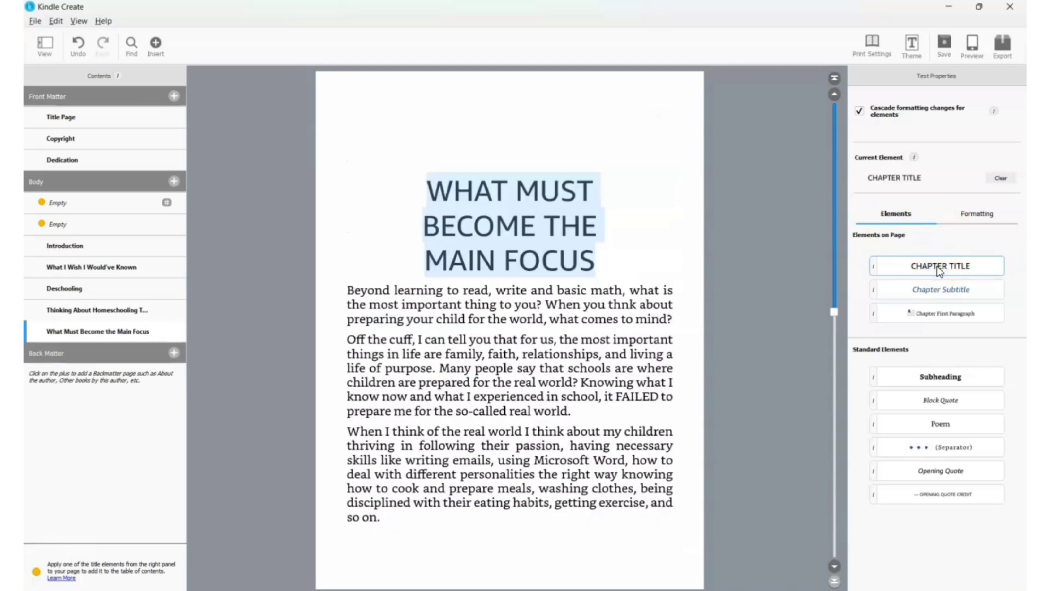
click(687, 411)
click(834, 569)
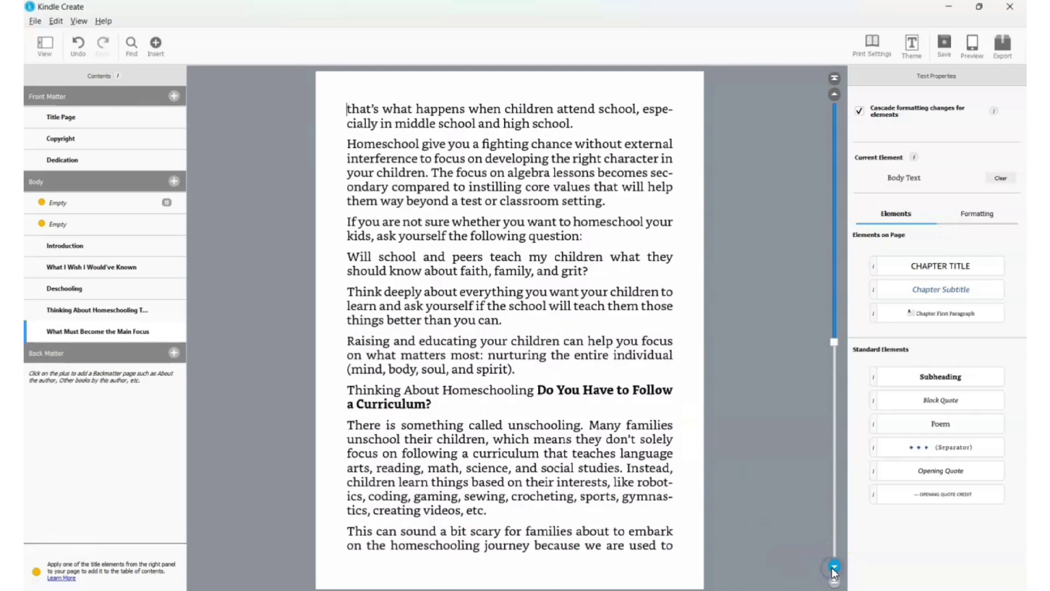
click(833, 569)
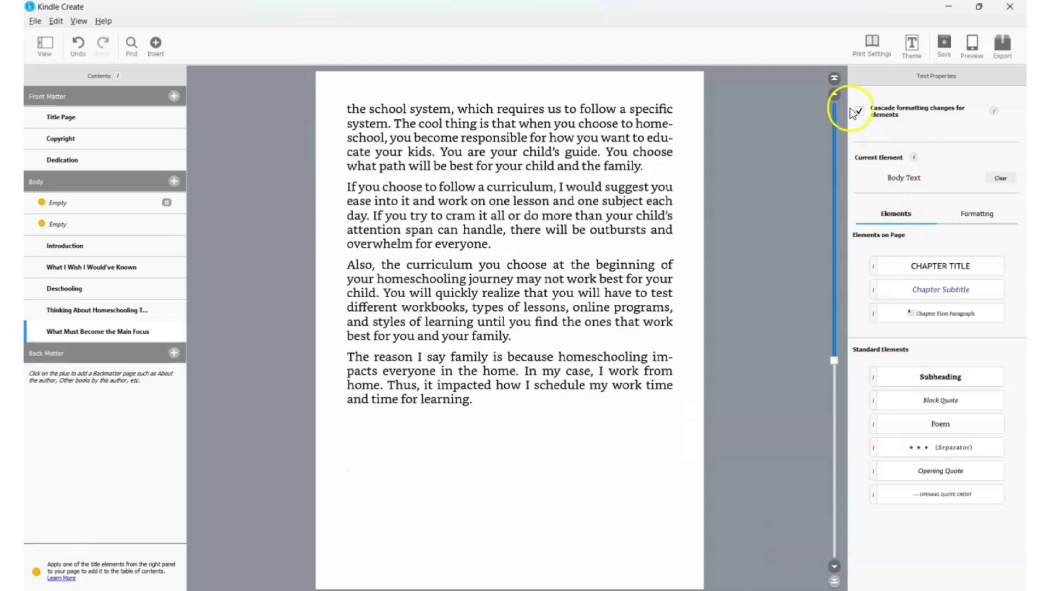
click(836, 94)
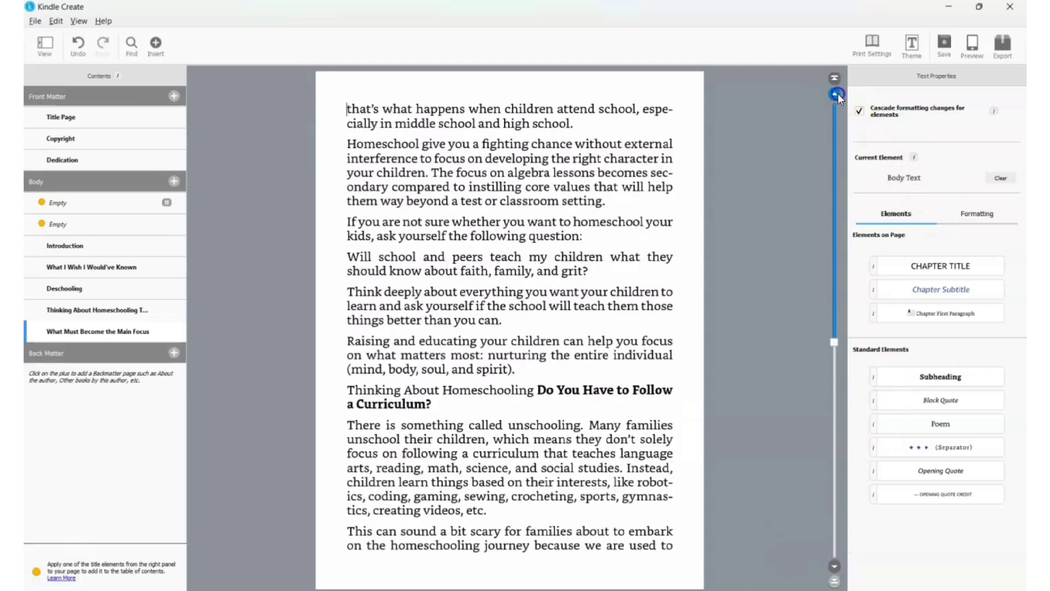
- Check the five new chapters, then add an automatic Table of Contents to the front matter
click(55, 246)
click(73, 267)
click(78, 291)
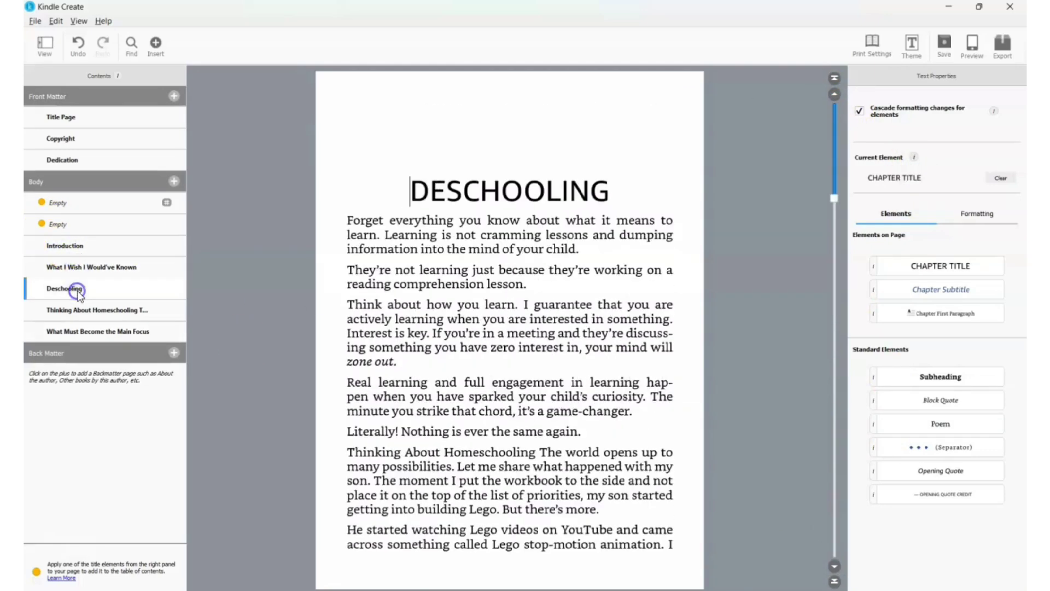
click(83, 310)
click(91, 331)
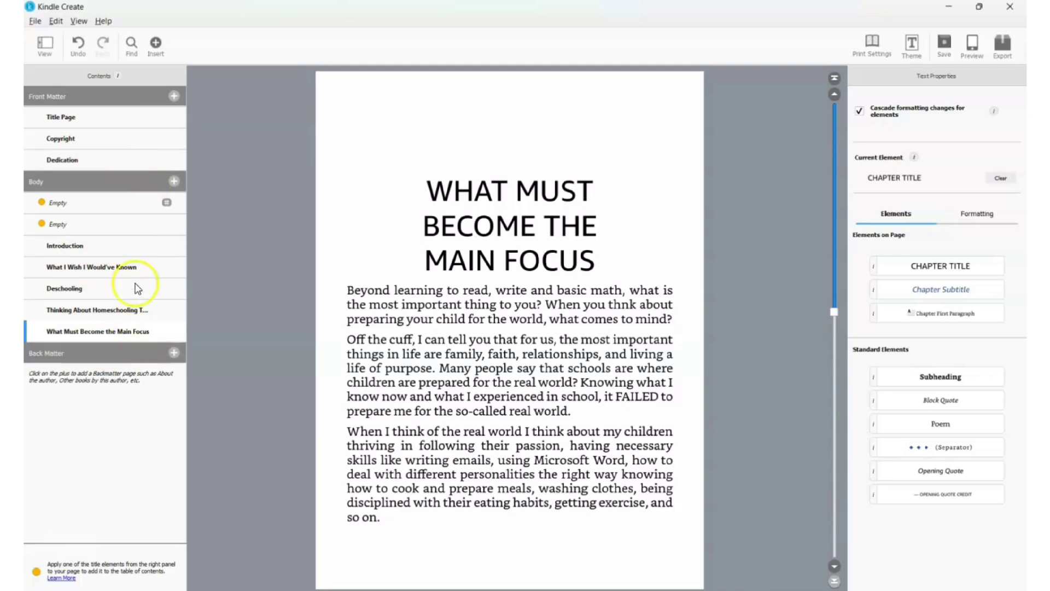
click(173, 96)
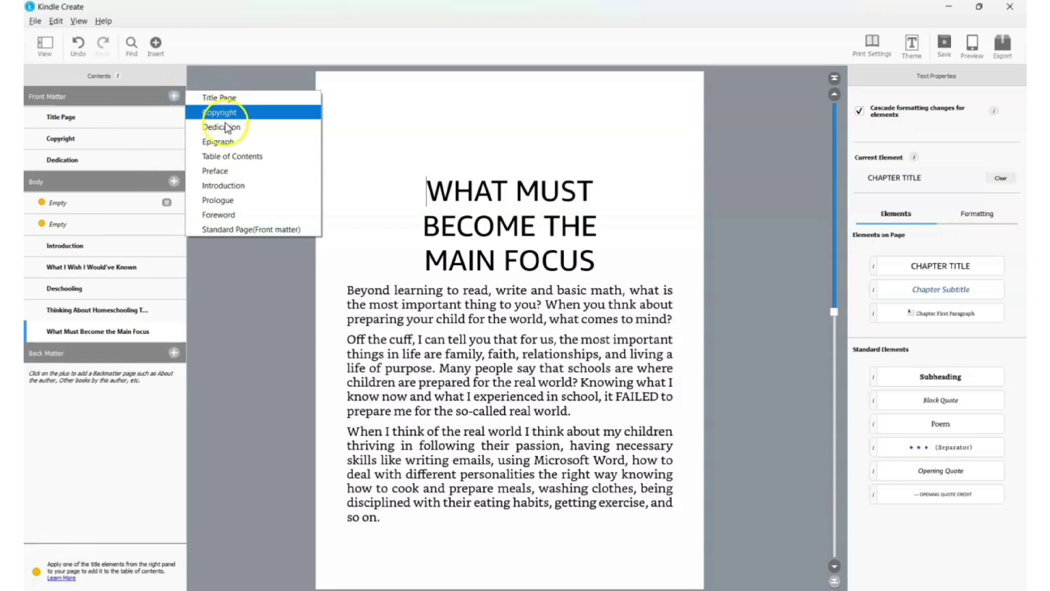
click(230, 158)
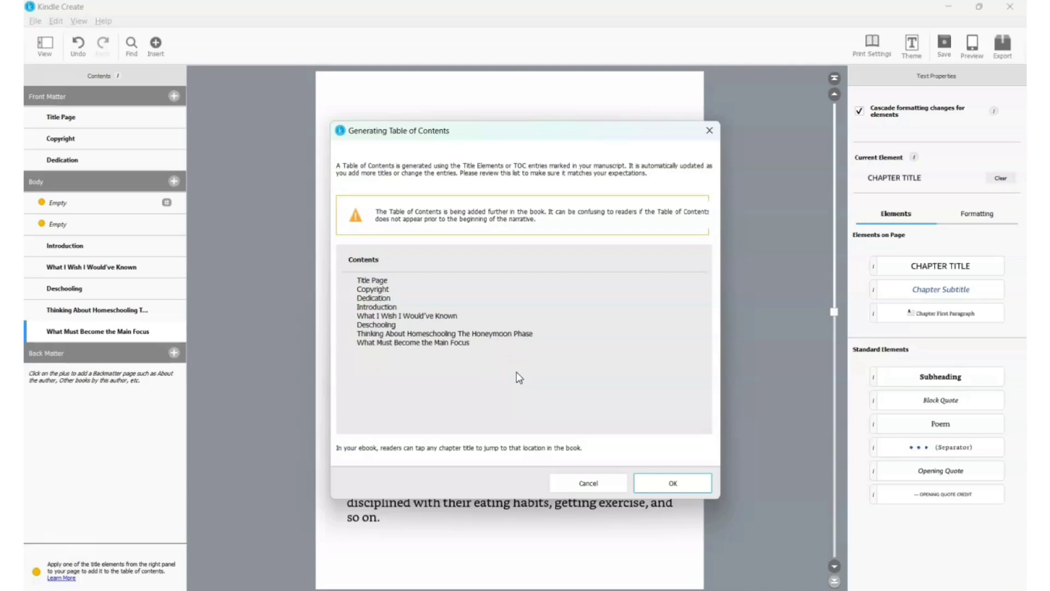
- Generate the Contents page and test its Deschooling link
click(673, 483)
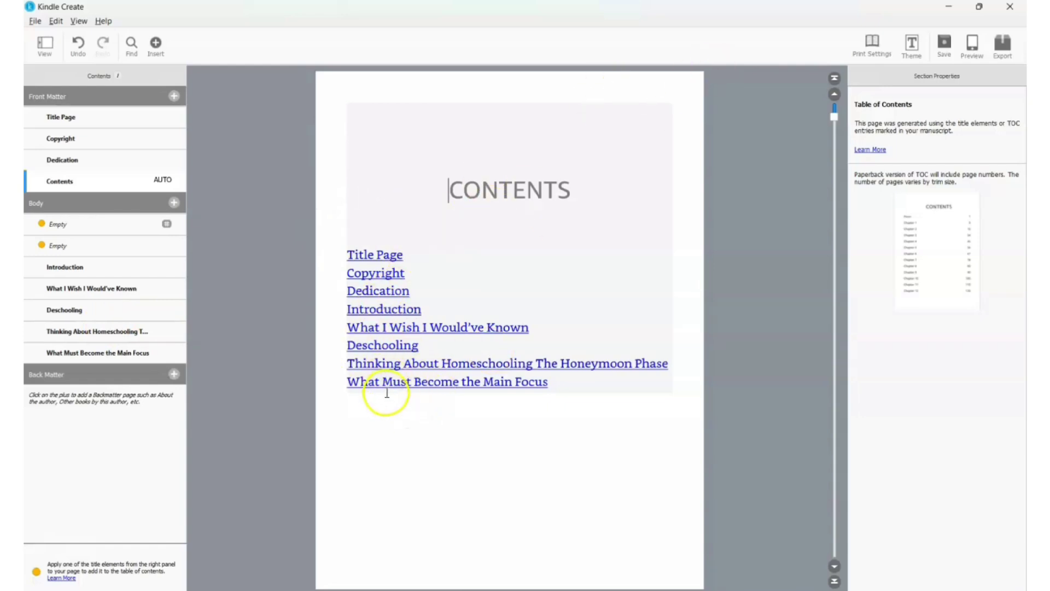
click(384, 346)
click(375, 356)
click(382, 361)
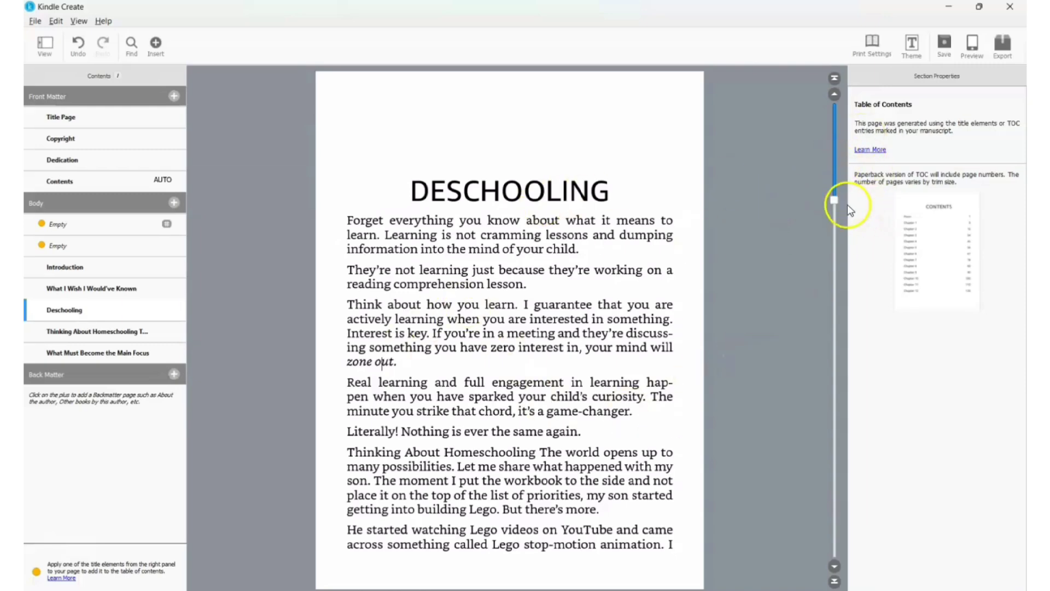
drag(832, 202, 835, 362)
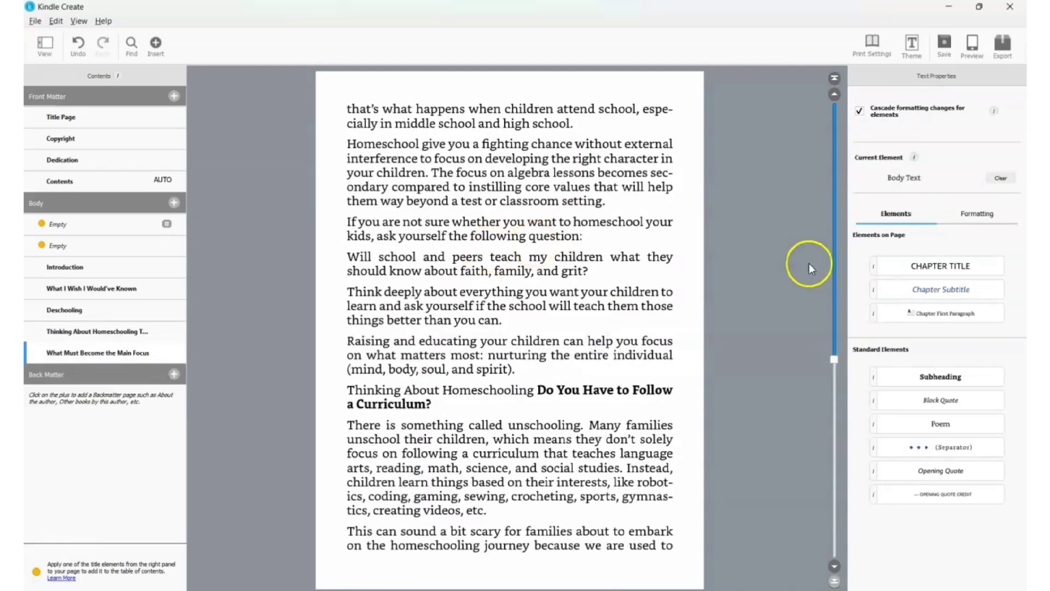
- Show the Body Text formatting with the Indents and Spacing sections expanded
click(979, 214)
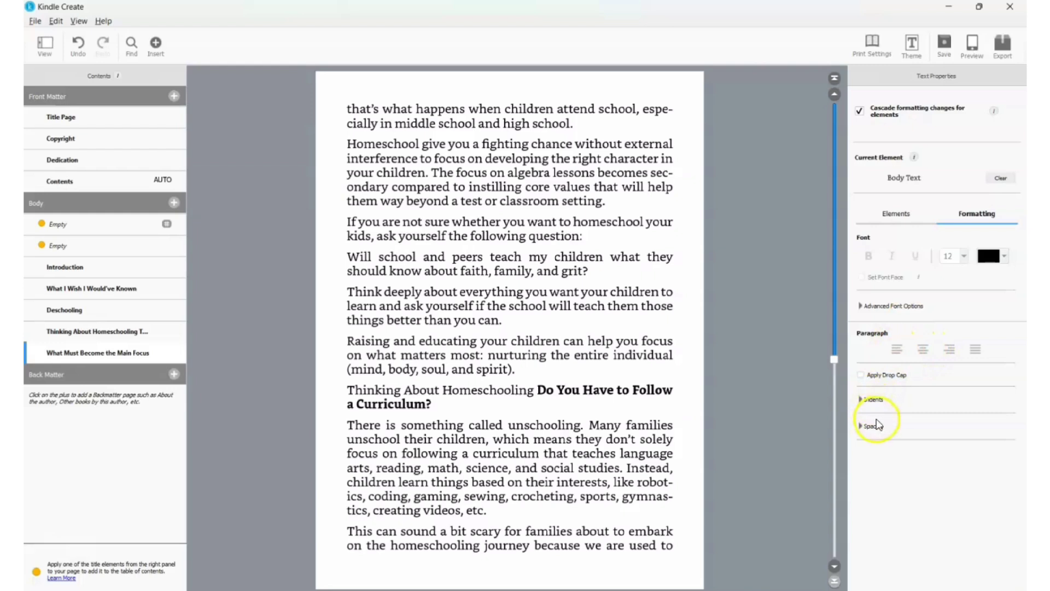
click(874, 399)
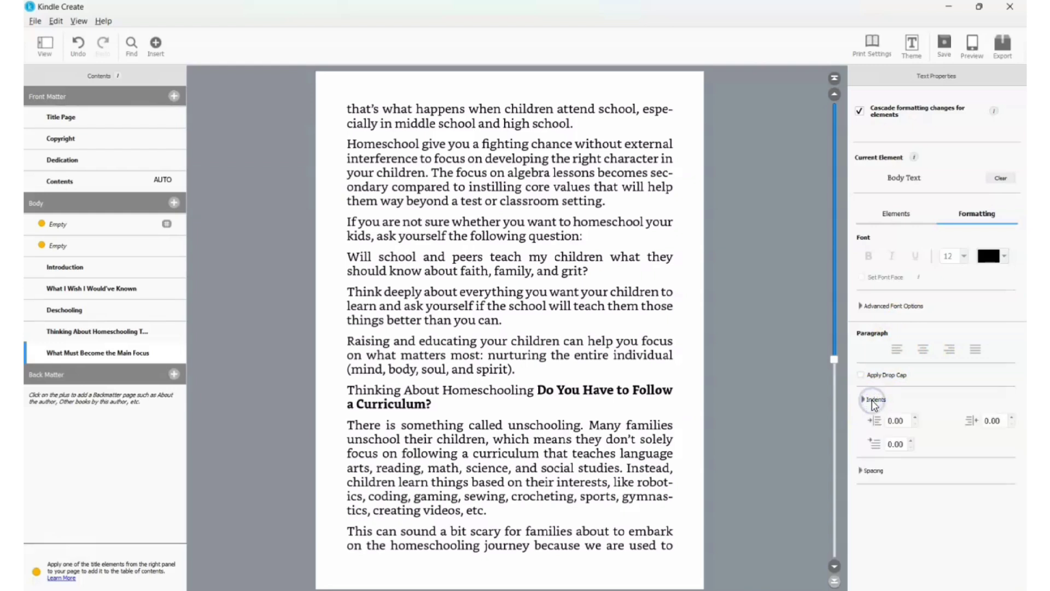
click(872, 470)
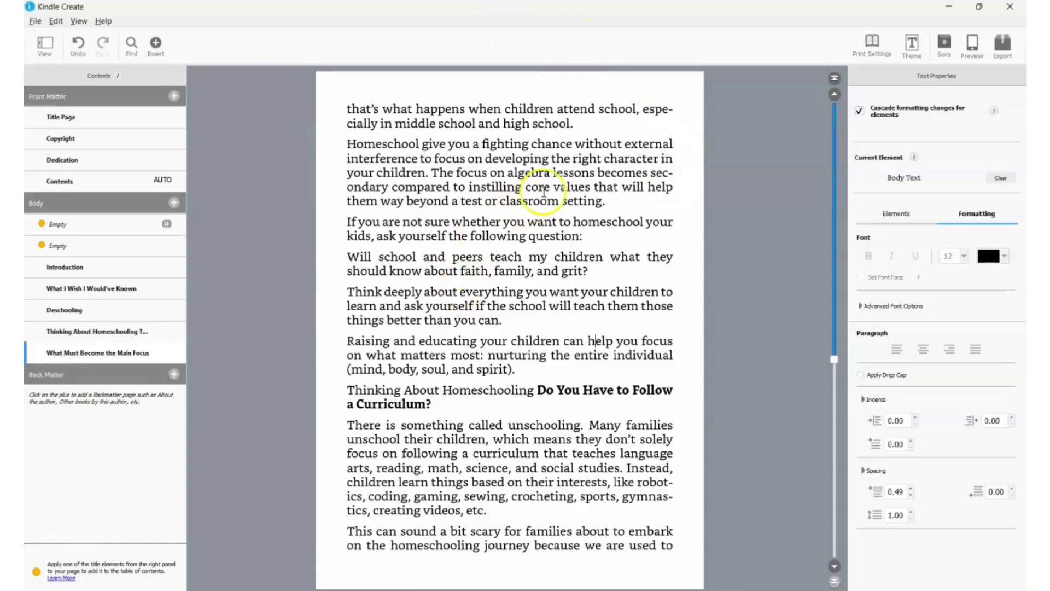
click(973, 46)
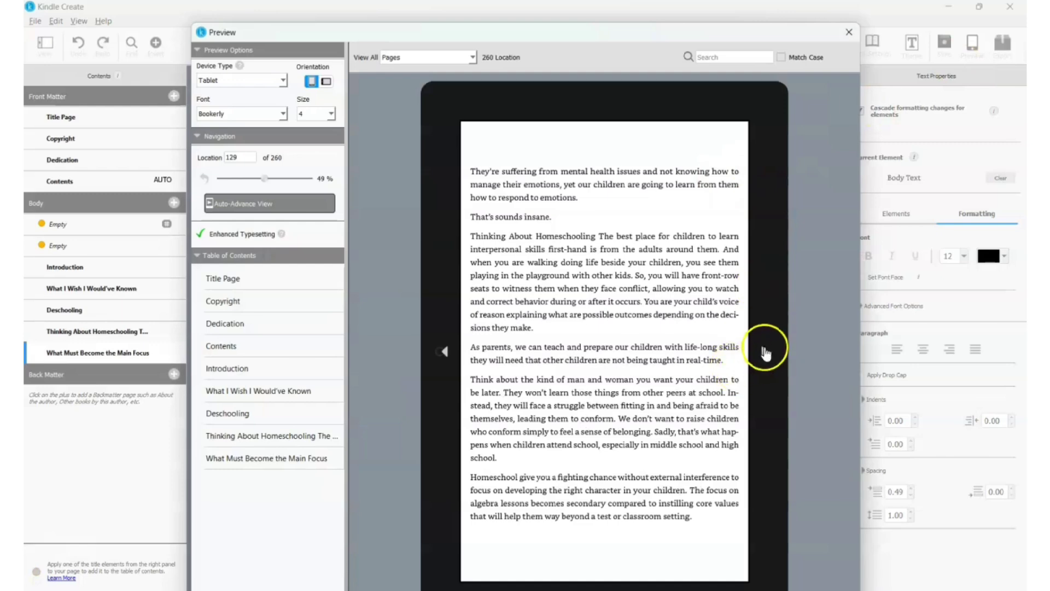
click(444, 351)
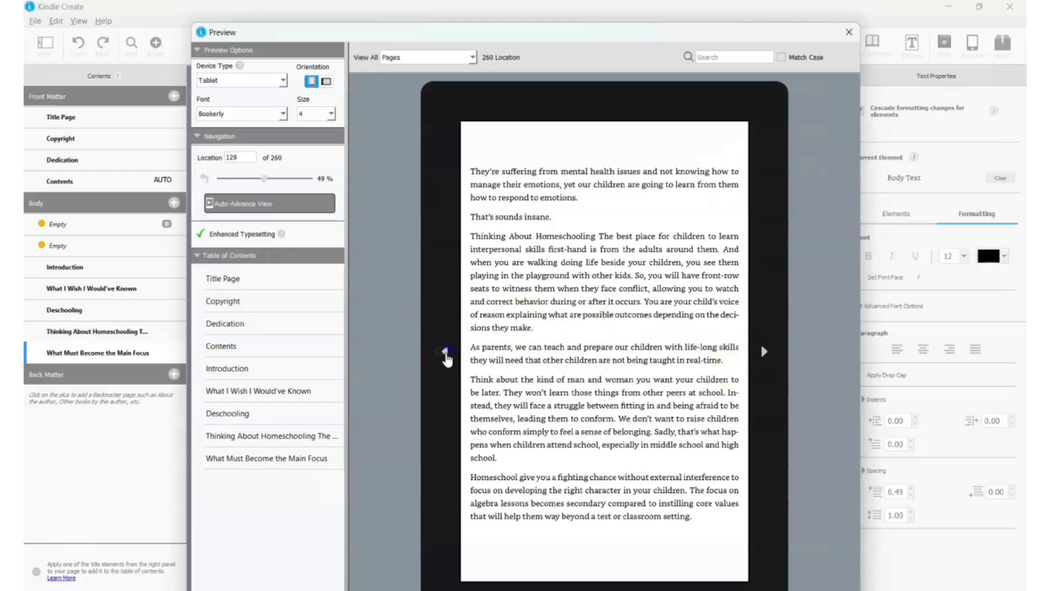
click(446, 353)
click(445, 353)
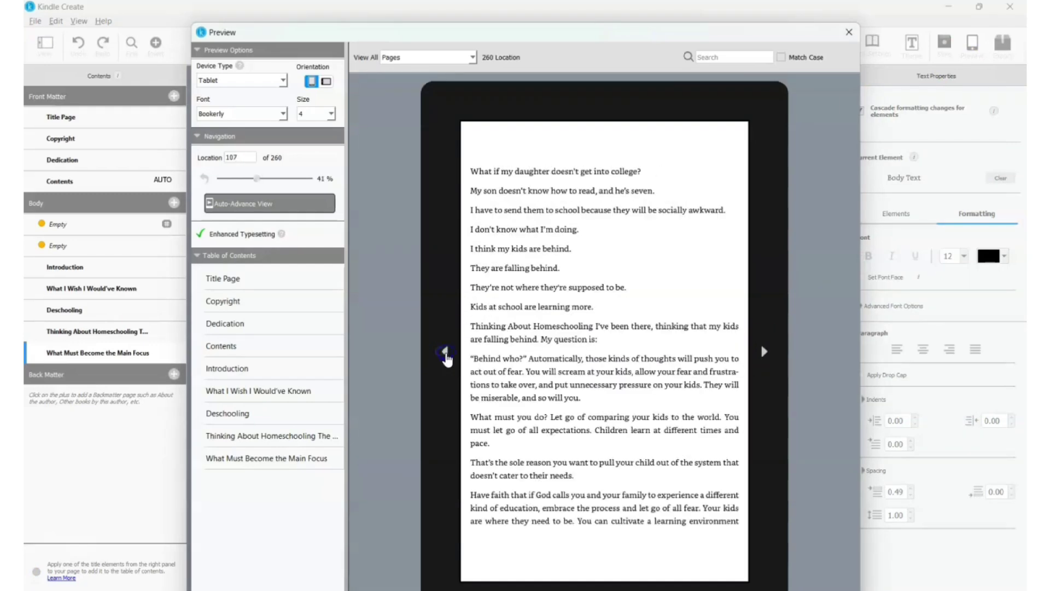
click(445, 352)
click(445, 353)
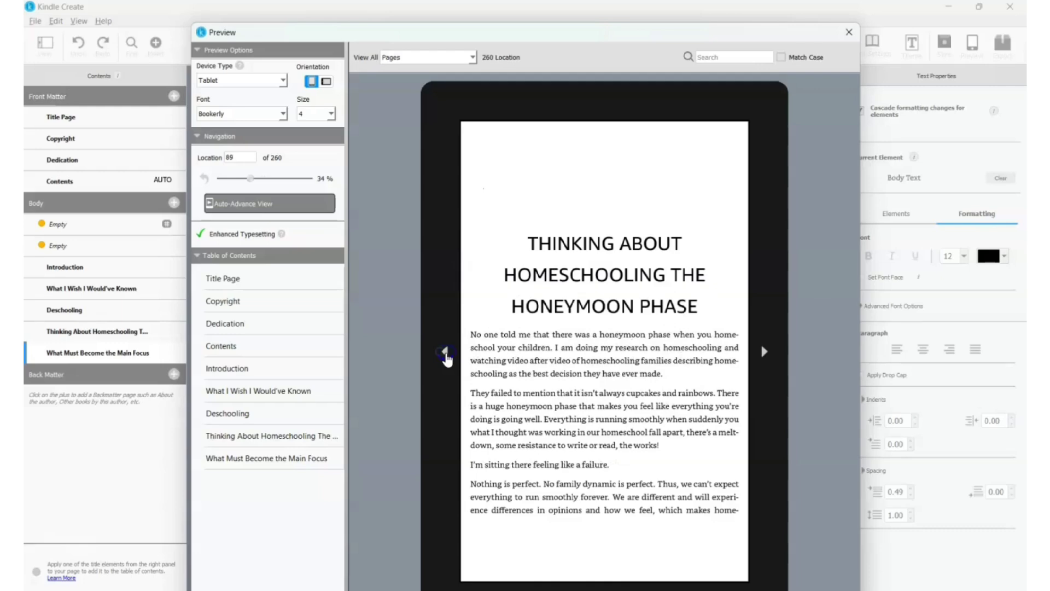
click(445, 353)
click(445, 353)
click(445, 353)
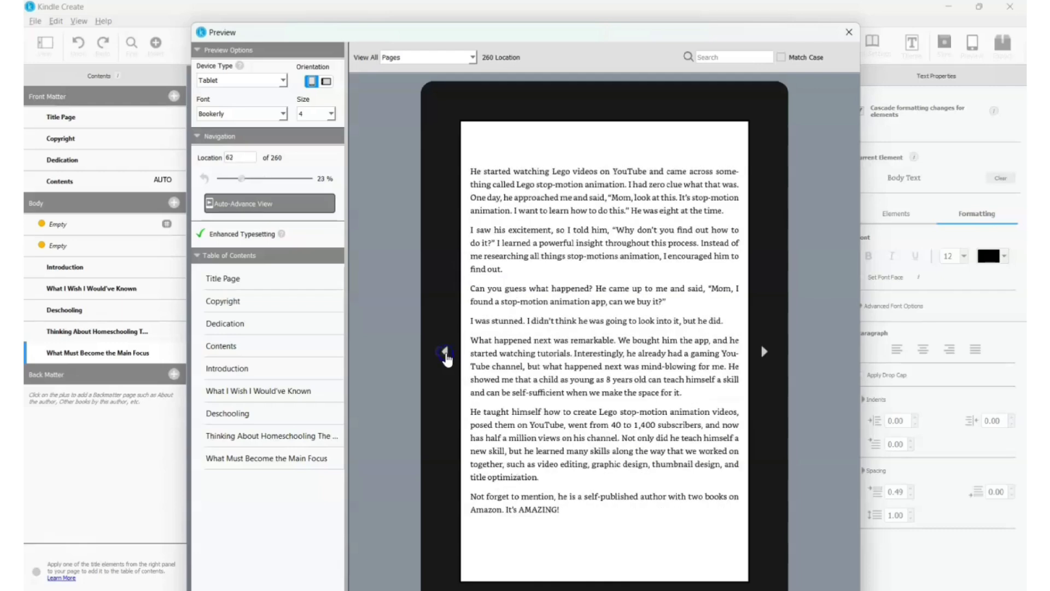
click(445, 353)
click(445, 353)
click(445, 353)
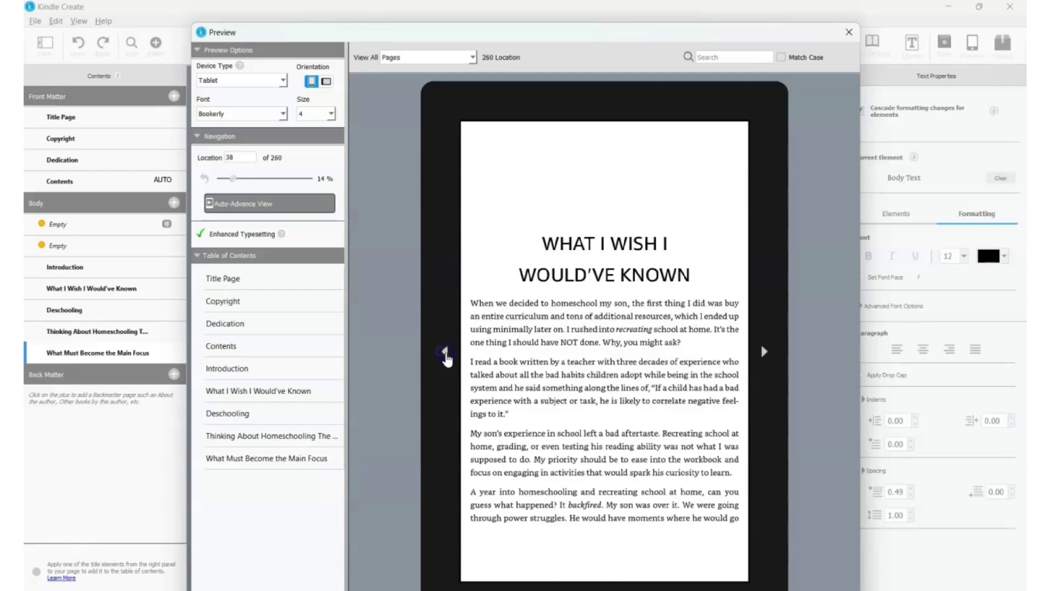
click(446, 353)
click(446, 353)
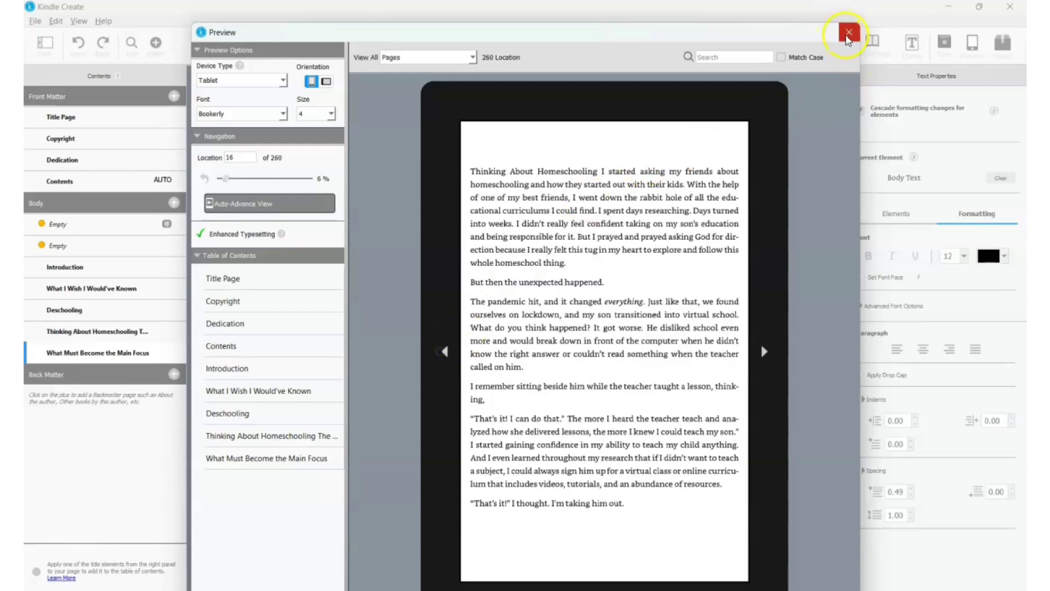
click(848, 34)
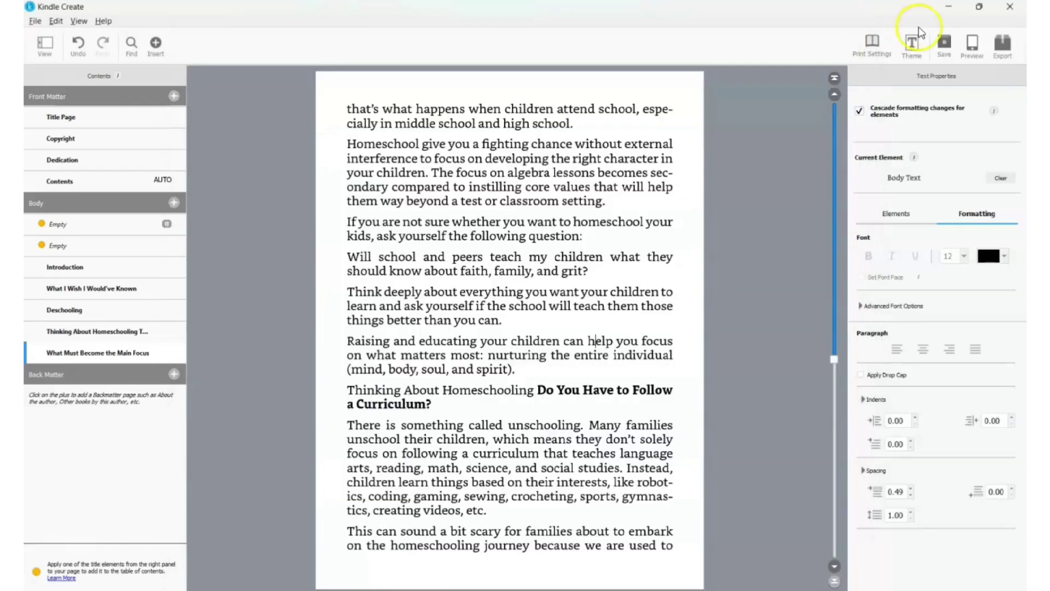
- Choose EPUB instead of KPF as the export format
click(1005, 50)
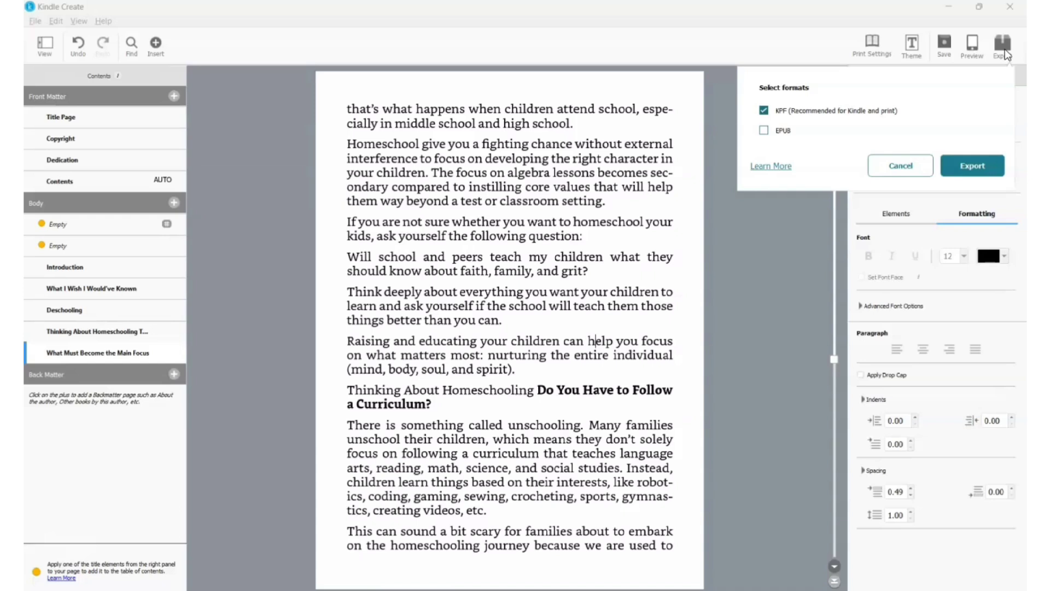
click(764, 113)
click(765, 130)
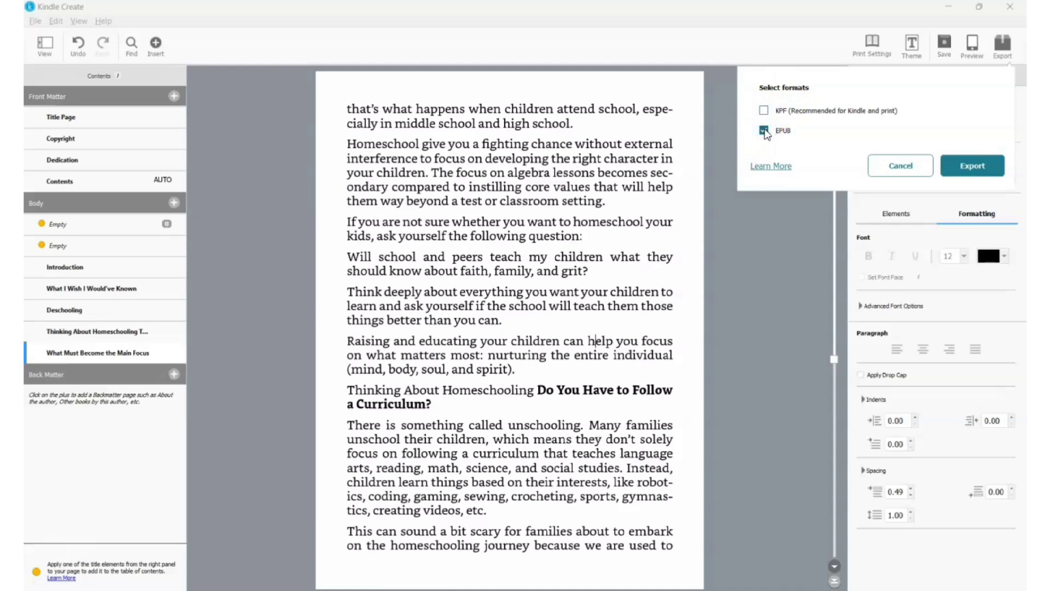